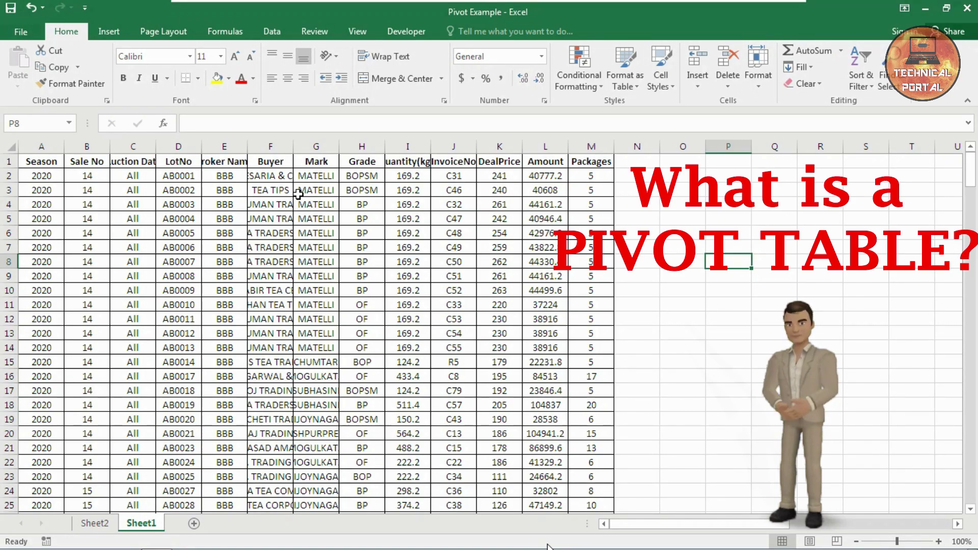
Examine the finished pivot table and its slicers located beyond the sales data on Sheet1
left_click(327, 216)
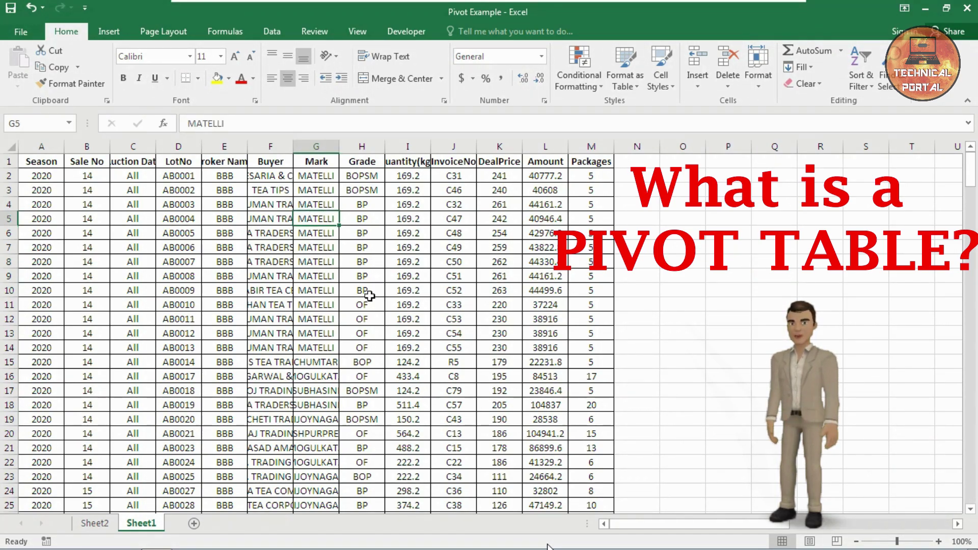
left_click_drag(688, 530, 855, 530)
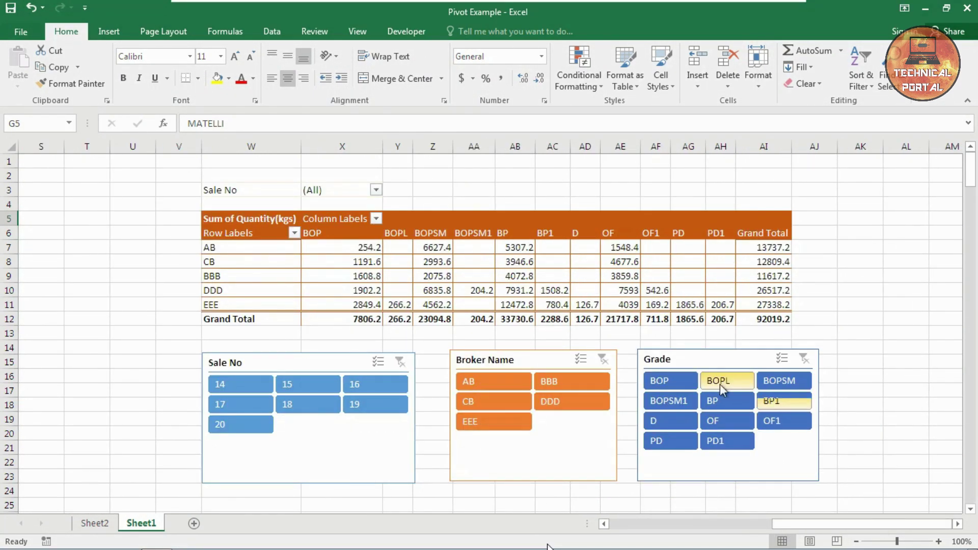
mouse_move(553, 266)
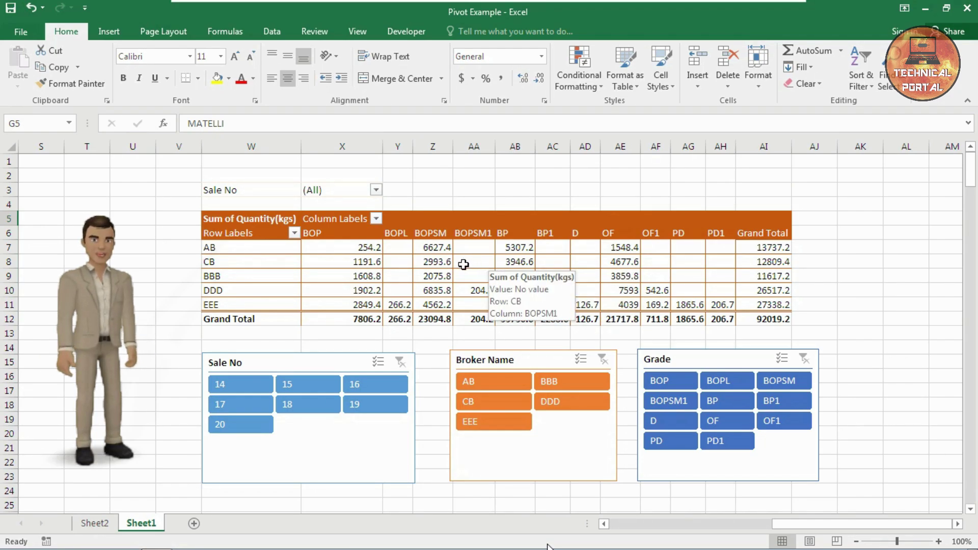
mouse_move(445, 266)
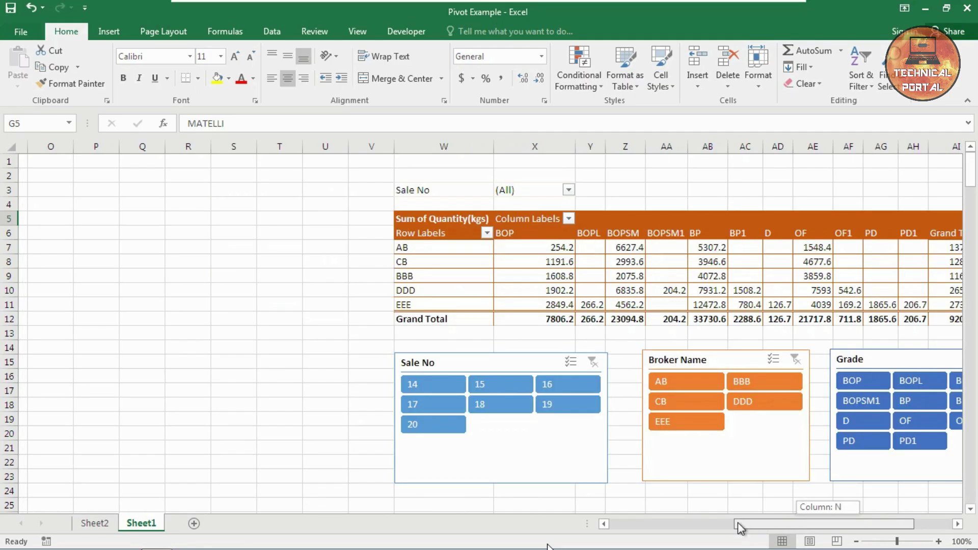
Auto-fit the widths of columns A to M in the sales data
left_click_drag(740, 528, 615, 528)
left_click(99, 248)
left_click_drag(45, 150, 614, 148)
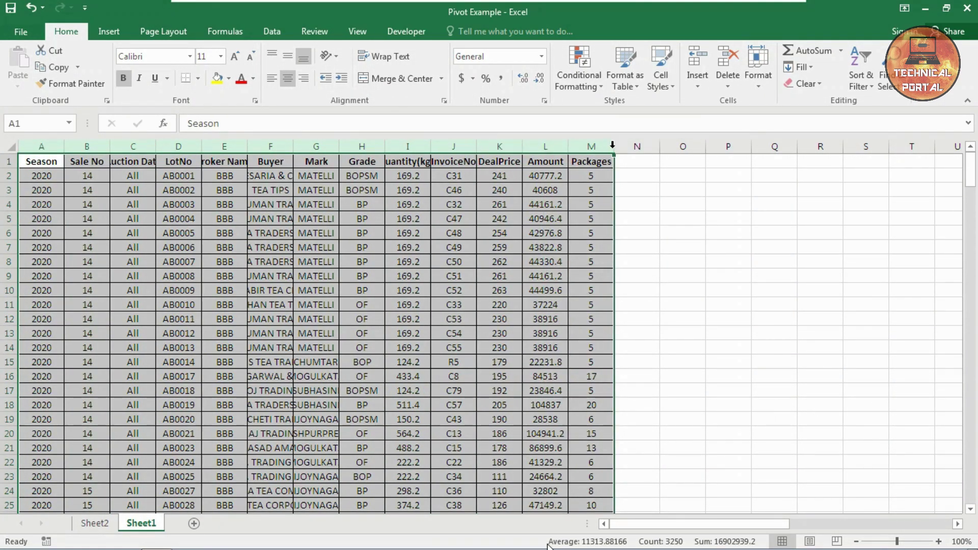
double_click(614, 148)
left_click(335, 231)
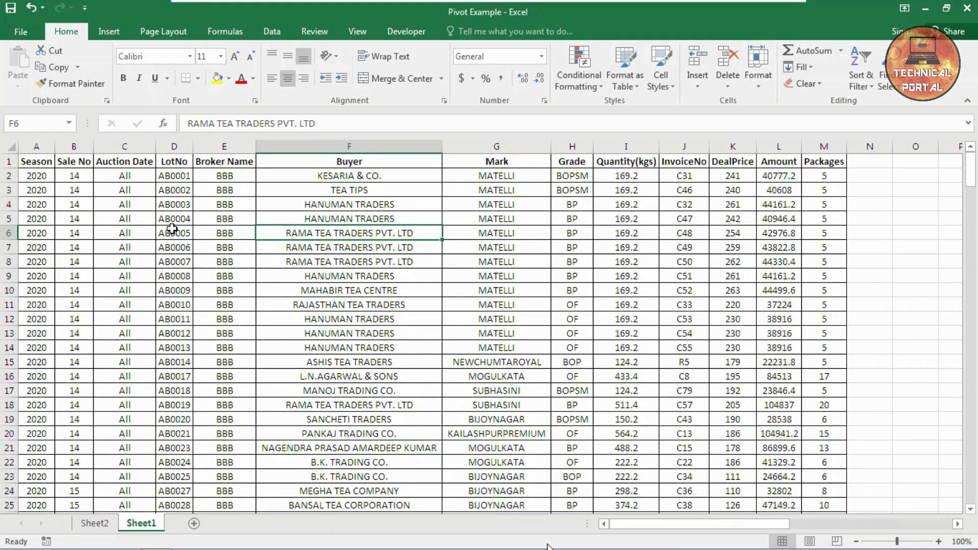
Review the sales data's column headings one after another, from Season through Packages
left_click(28, 161)
left_click(84, 161)
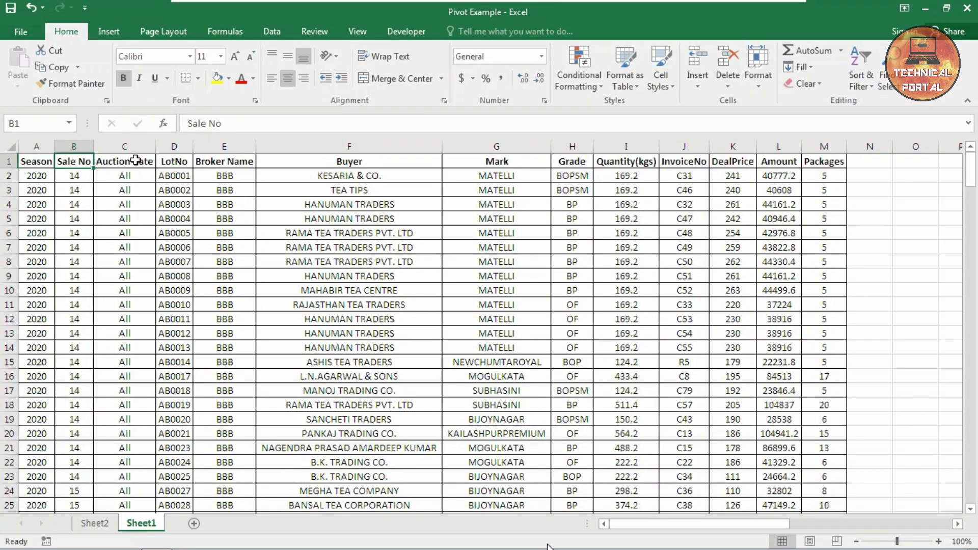
left_click(133, 161)
left_click(184, 161)
left_click(237, 161)
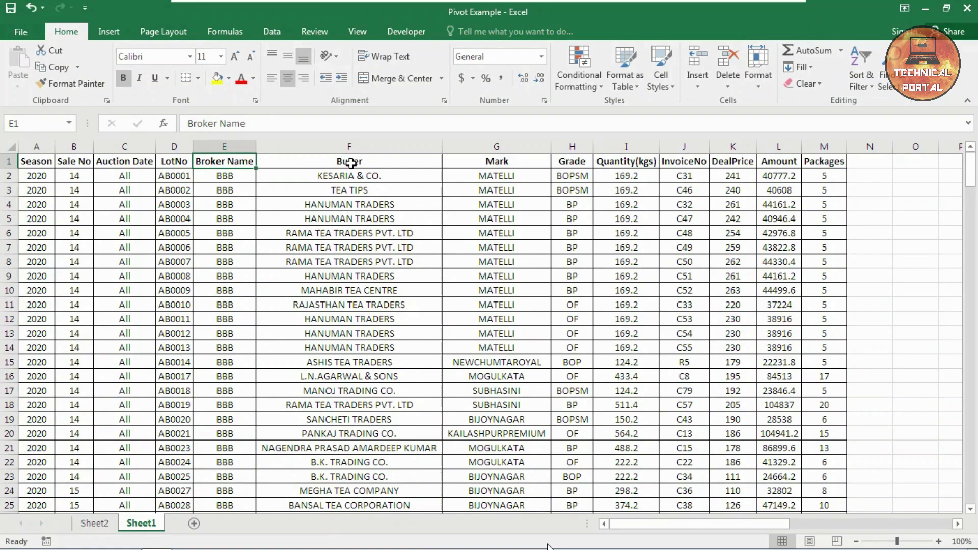
left_click(357, 162)
left_click(494, 171)
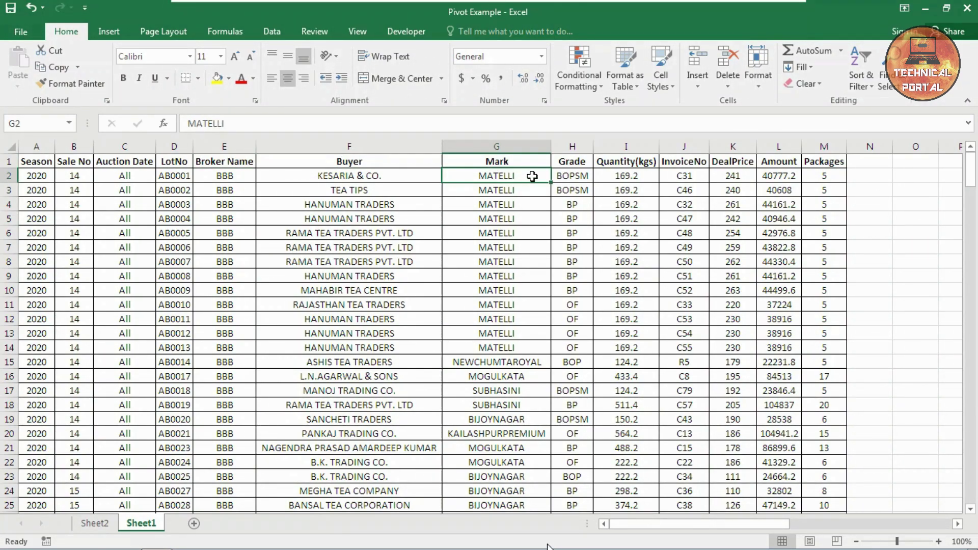
left_click(635, 162)
left_click(682, 163)
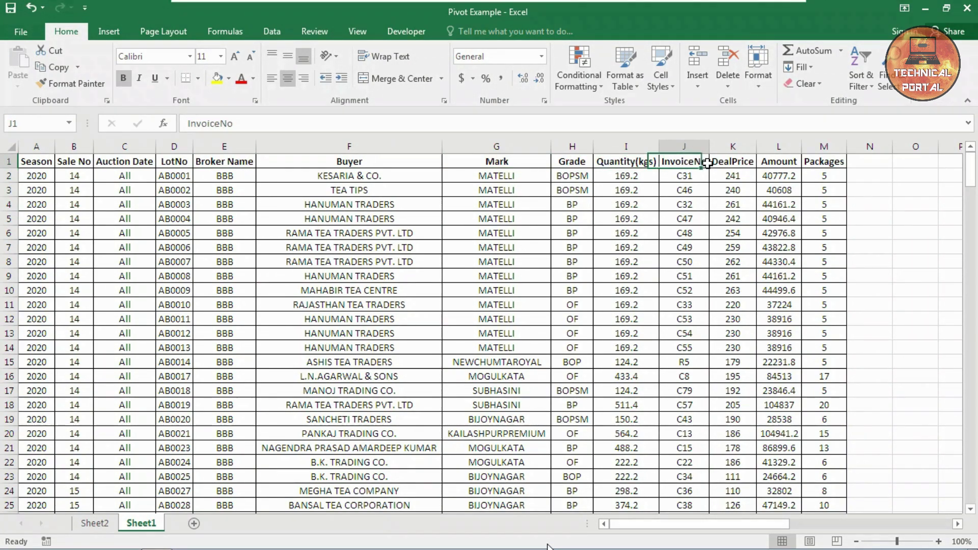
left_click(741, 162)
left_click(773, 155)
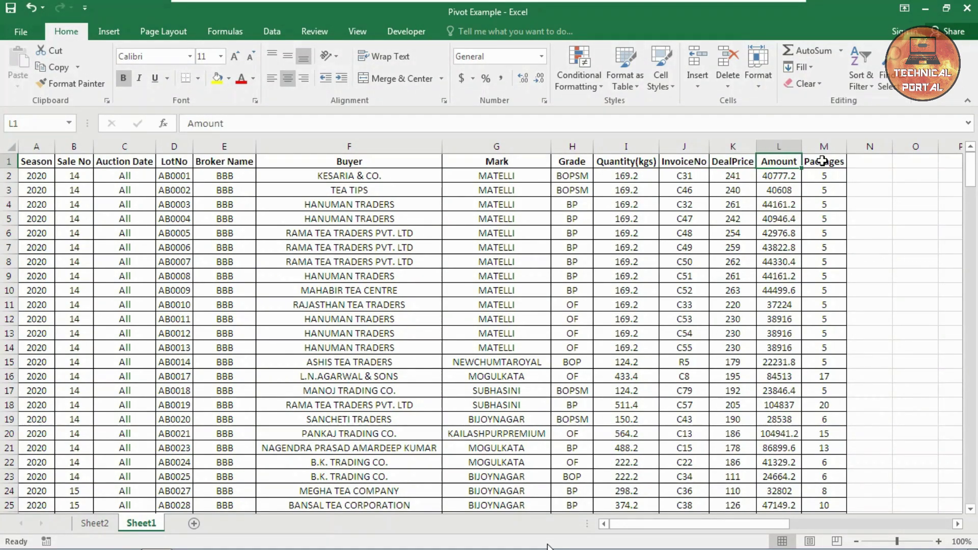
left_click(823, 161)
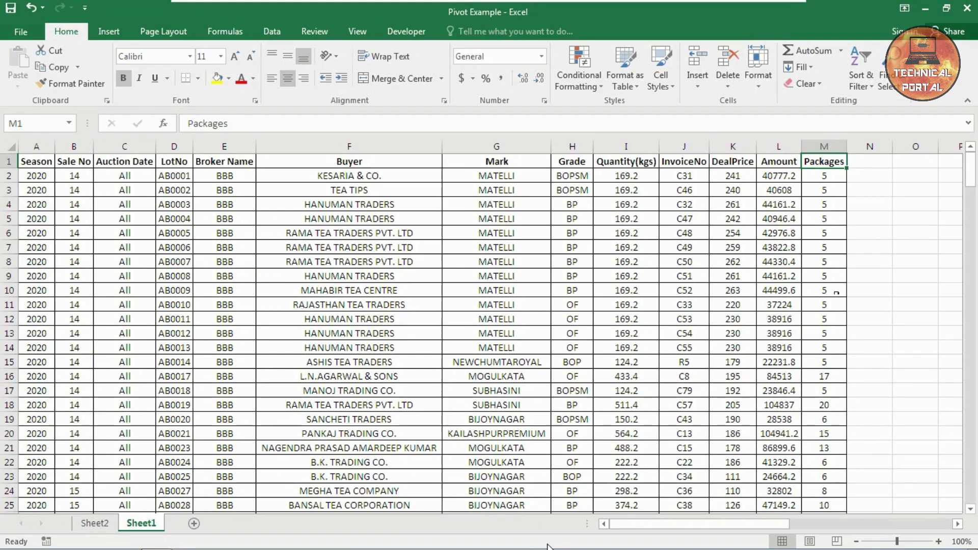
Filter the pivot table to Sale No 14 with its report filter, and undo the filter
left_click_drag(745, 524, 942, 525)
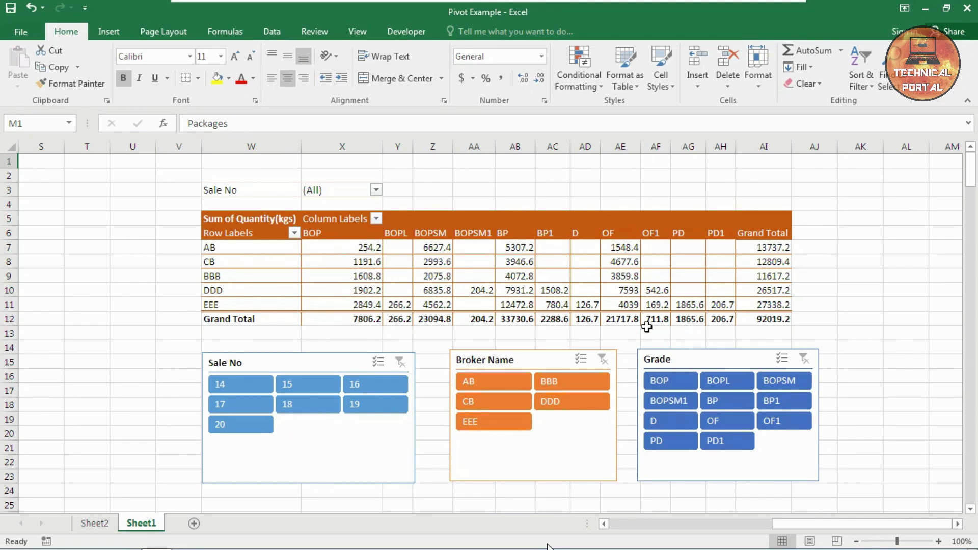
left_click(376, 189)
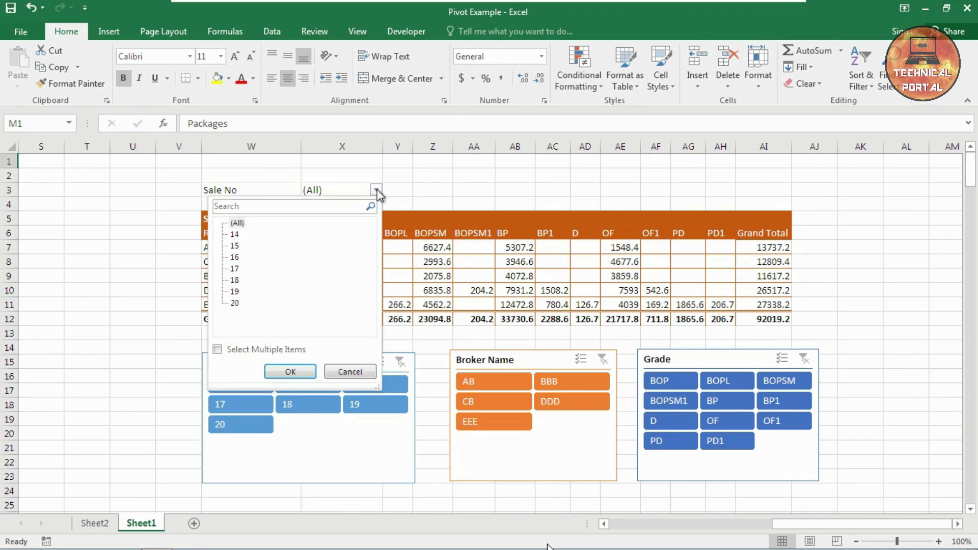
left_click(236, 234)
left_click(270, 371)
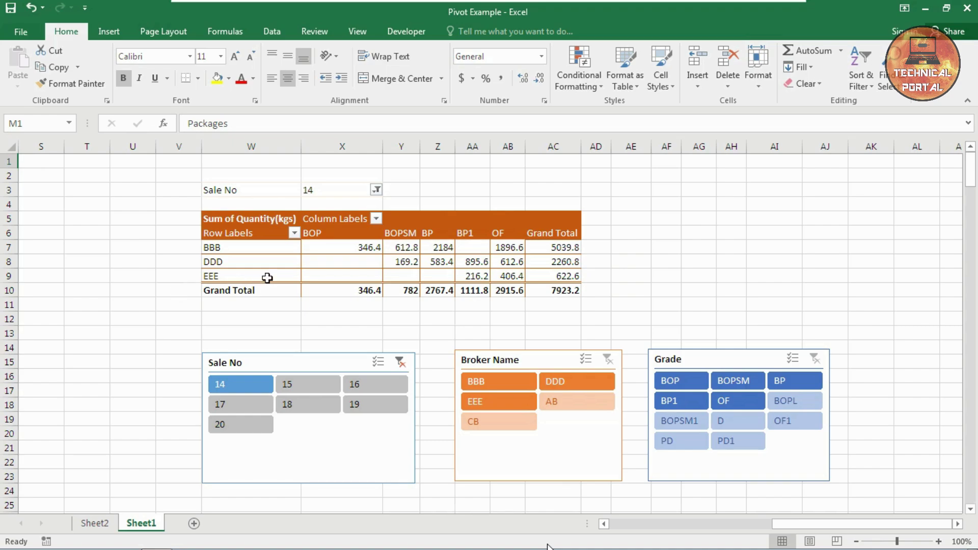
key("ctrl+z")
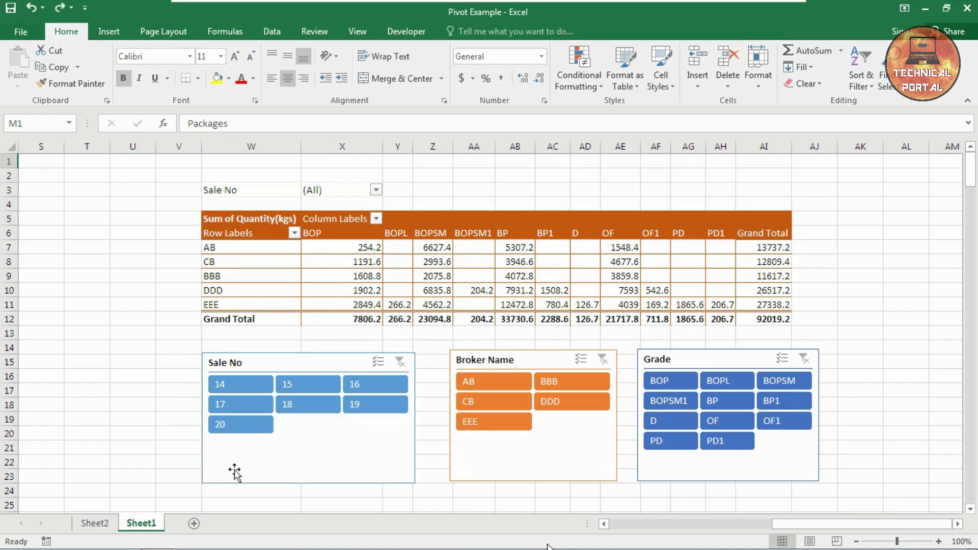
Filter the pivot table with the slicers to Sale No 14 and Broker Name BBB, and clear both slicer filters
left_click(241, 391)
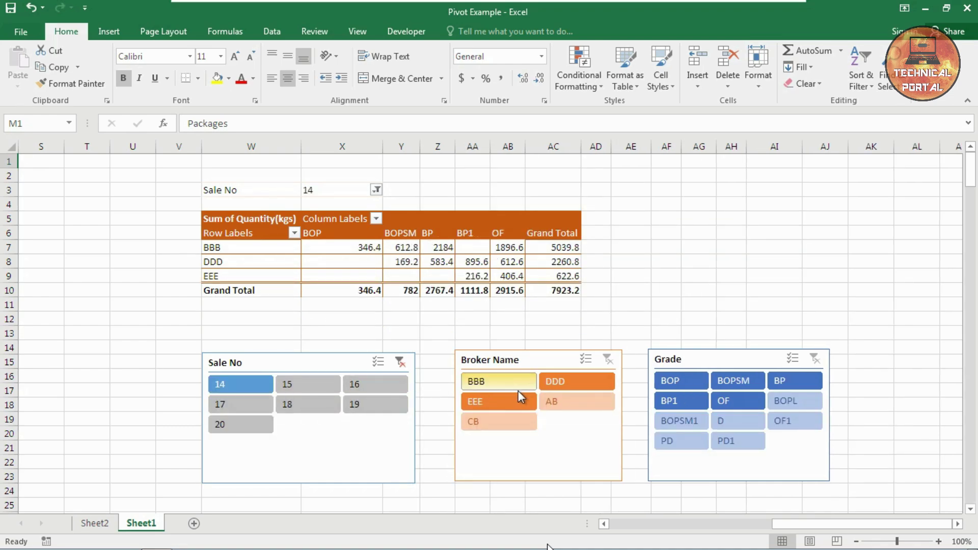
left_click(509, 387)
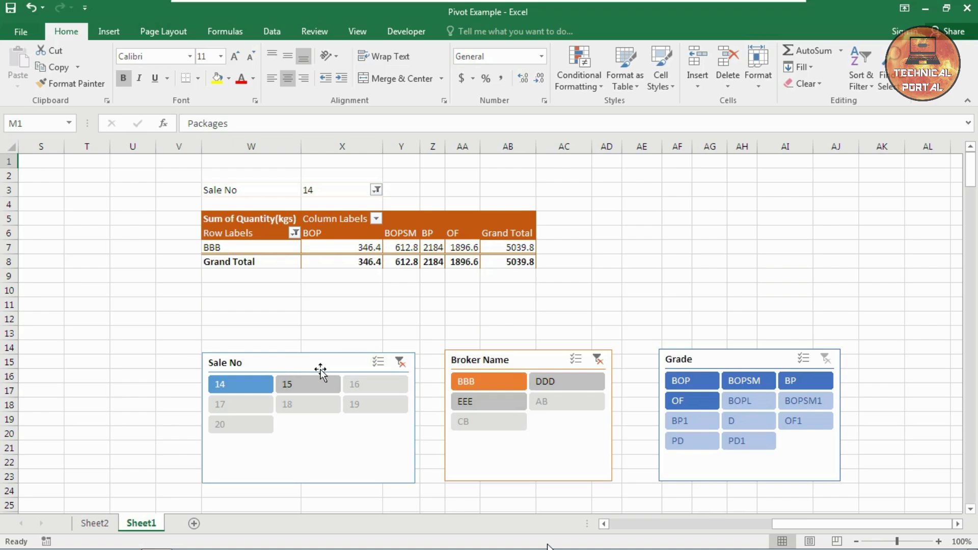
left_click(400, 362)
left_click(598, 360)
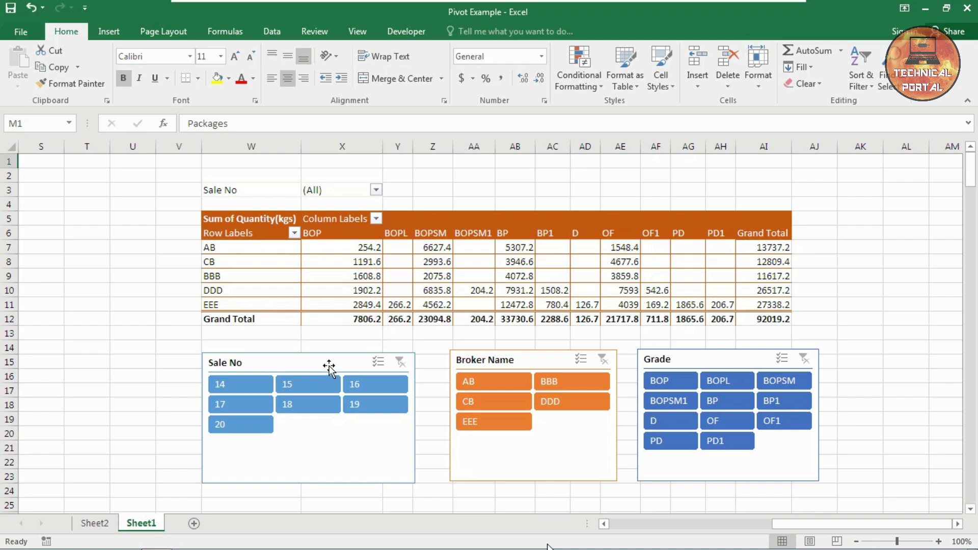
Start a PivotTable from the sales data and try the source range Sheet1!$A$1:$M$15
left_click(231, 160)
scroll(279, 341, "left", 6)
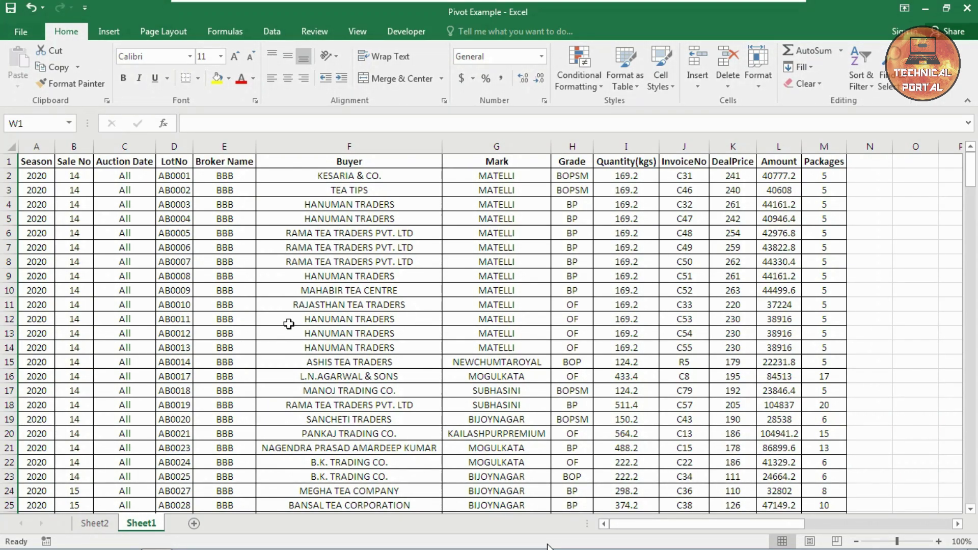
left_click(283, 277)
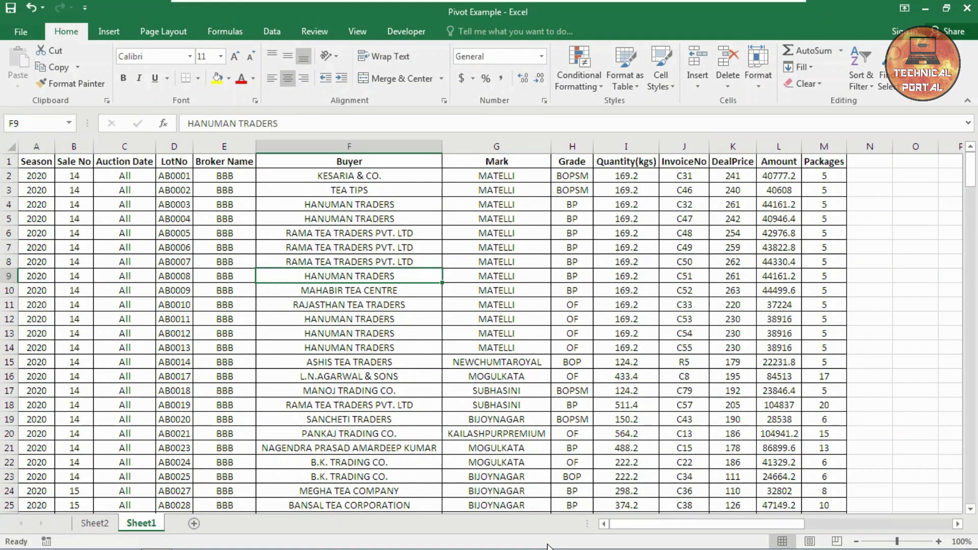
left_click(109, 32)
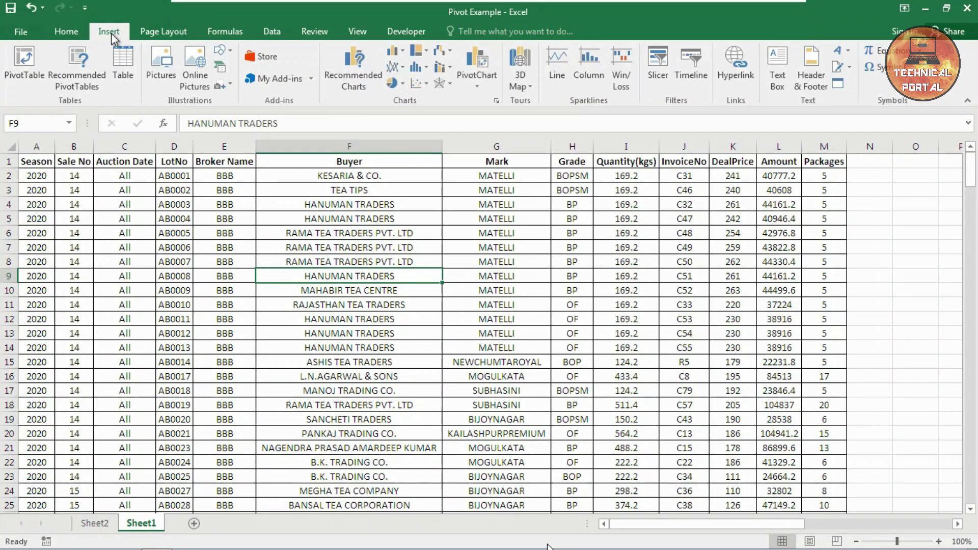
left_click(20, 66)
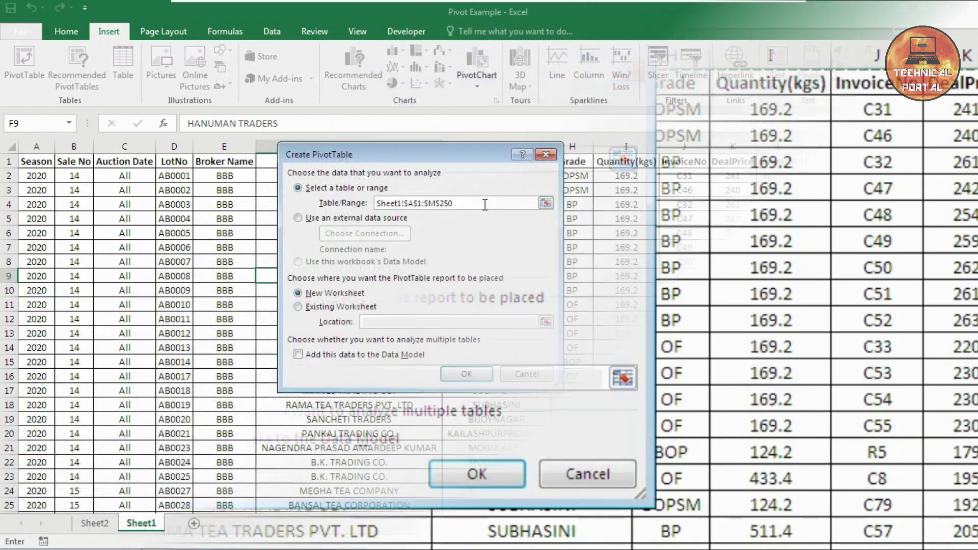
left_click_drag(482, 203, 374, 204)
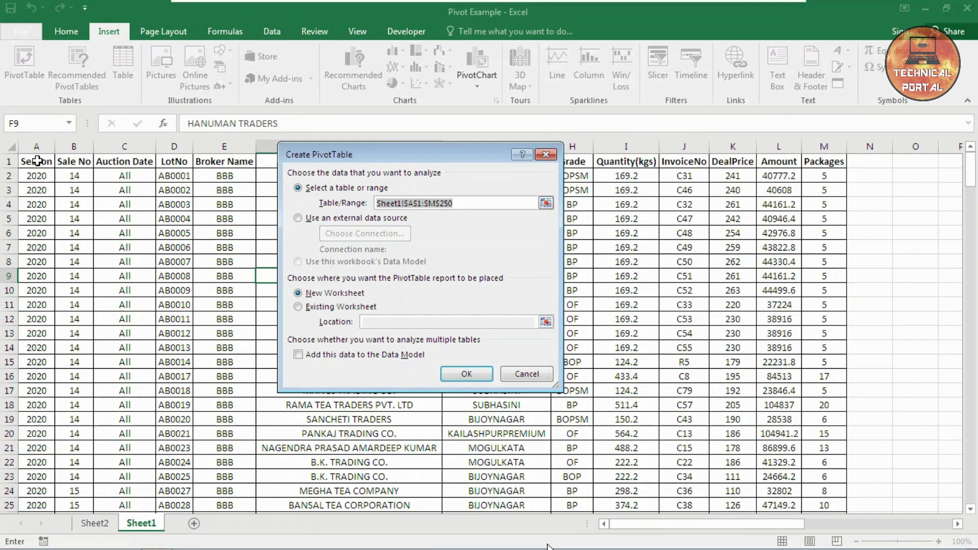
left_click_drag(36, 161, 845, 362)
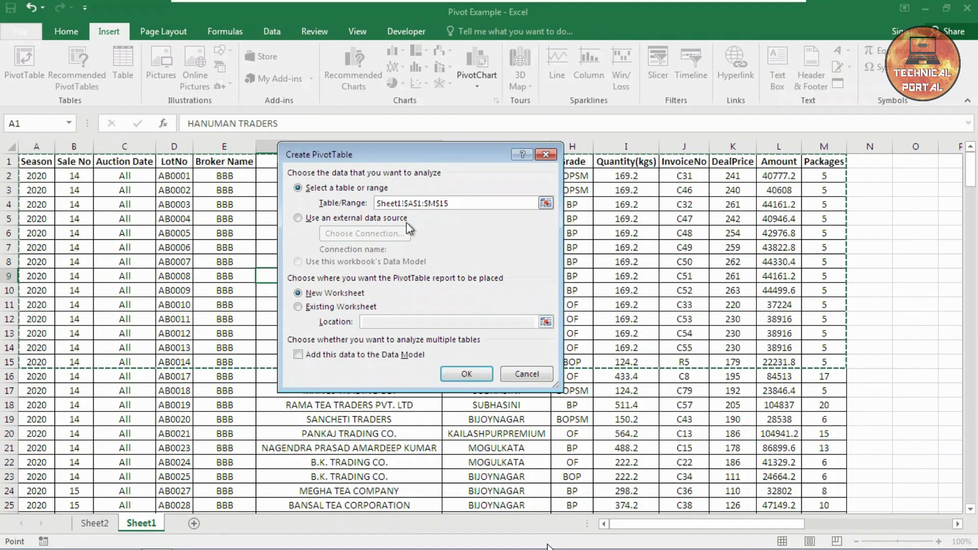
Try the source range Sheet1!$B$5:$C$15 and the external data source option, and cancel the PivotTable creation
left_click_drag(62, 213, 113, 355)
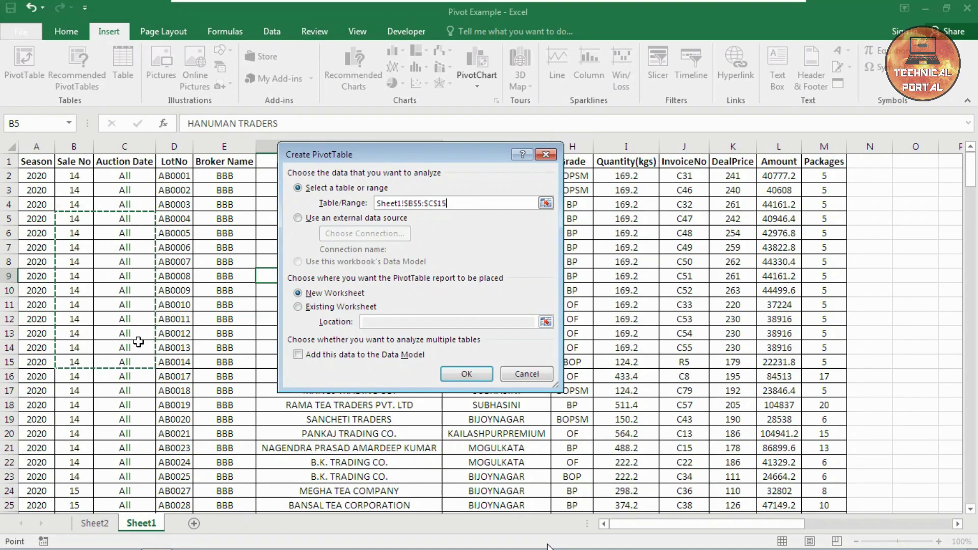
left_click(328, 218)
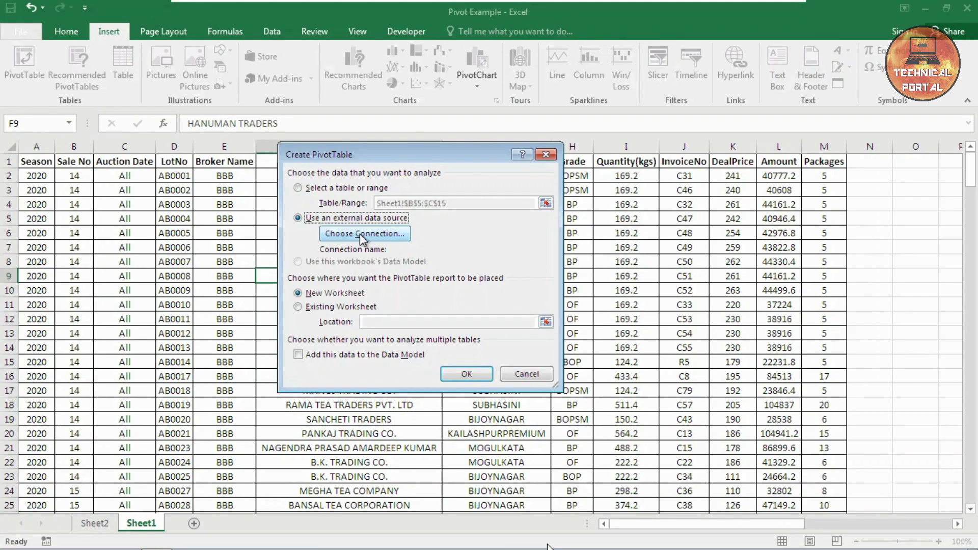
left_click(527, 374)
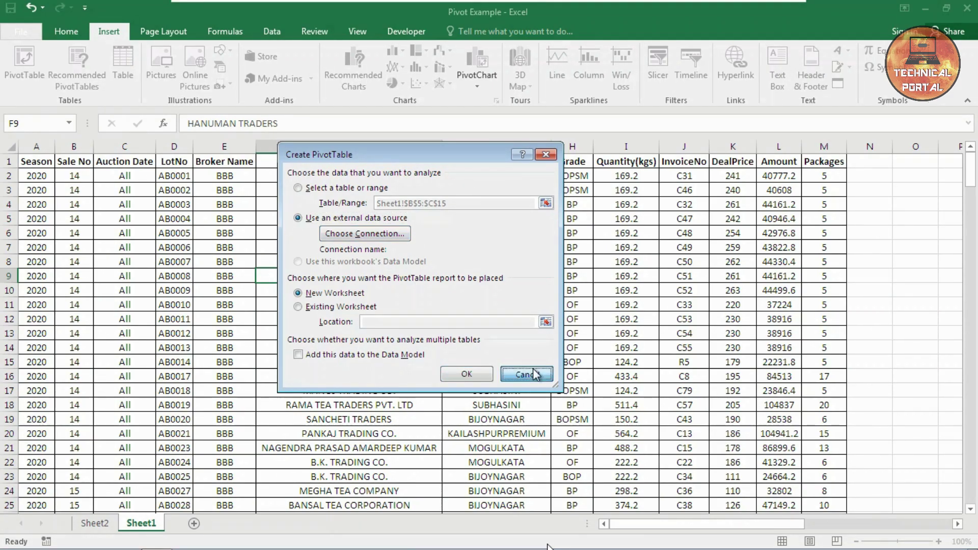
Start a PivotTable from empty cell O5 outside the data, and abandon it without giving a source range
left_click(867, 220)
left_click(912, 218)
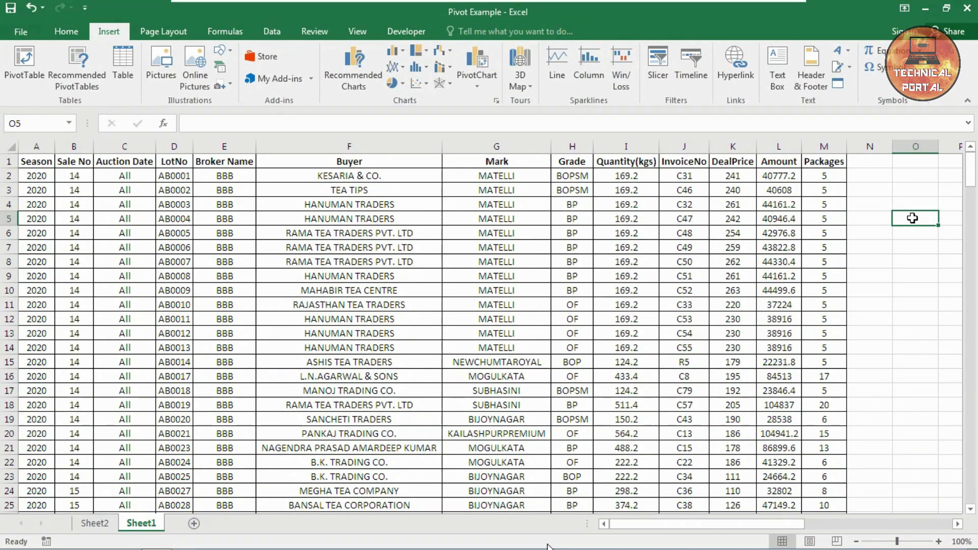
left_click(26, 56)
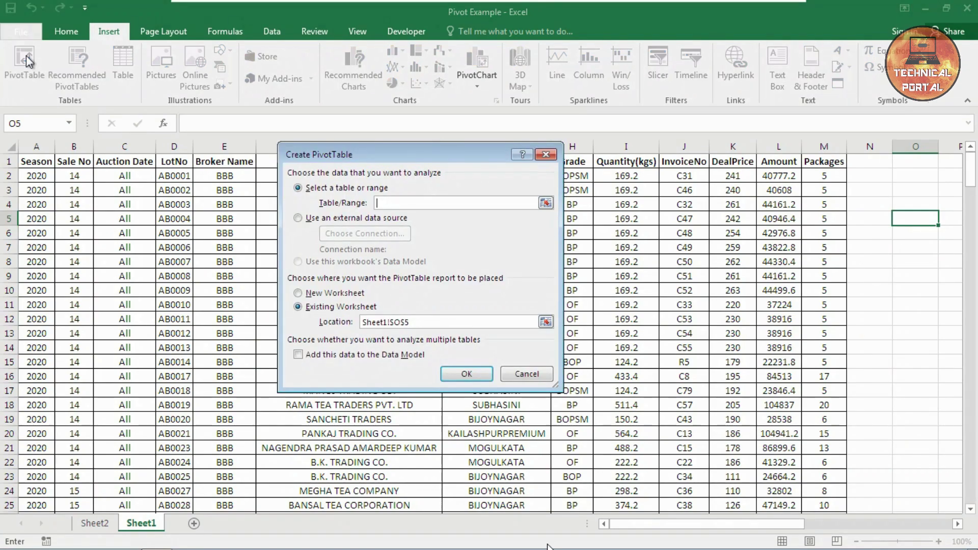
left_click(429, 203)
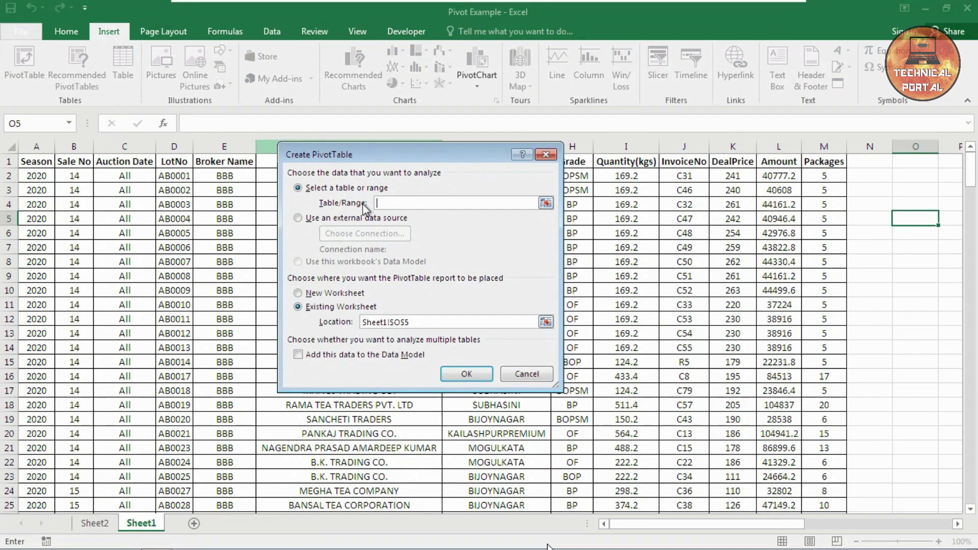
left_click(547, 154)
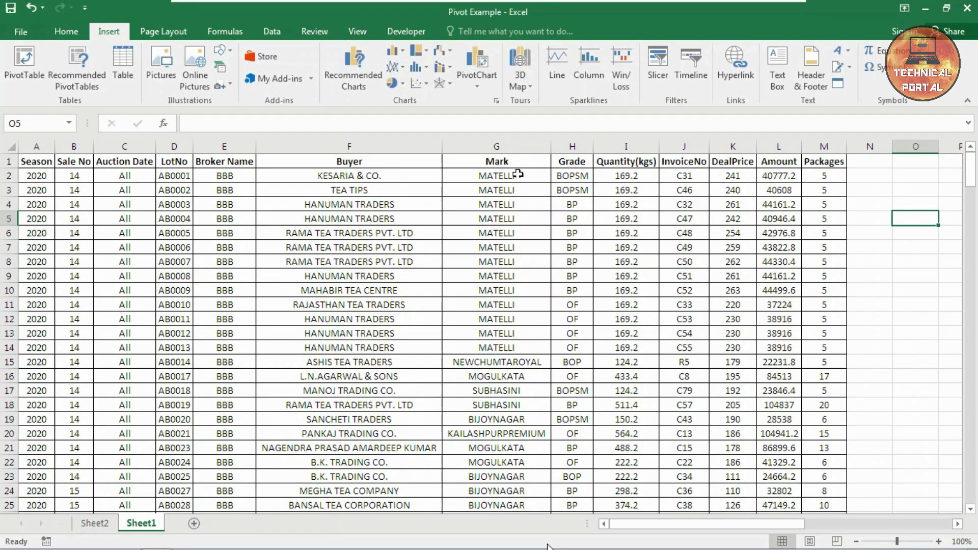
Start a PivotTable from the sales data and try existing-worksheet locations O50, O53, O55 and U51 on Sheet1, plus the new worksheet option
left_click(327, 273)
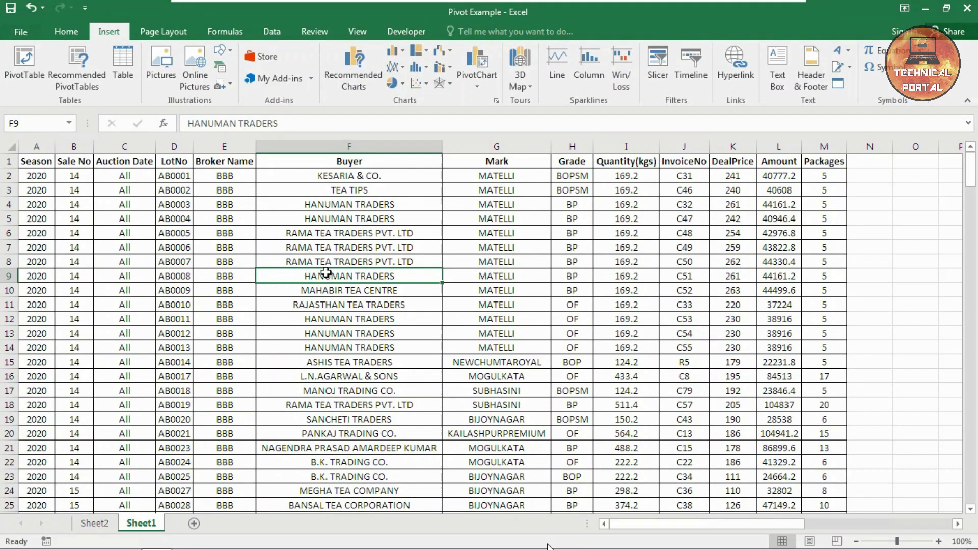
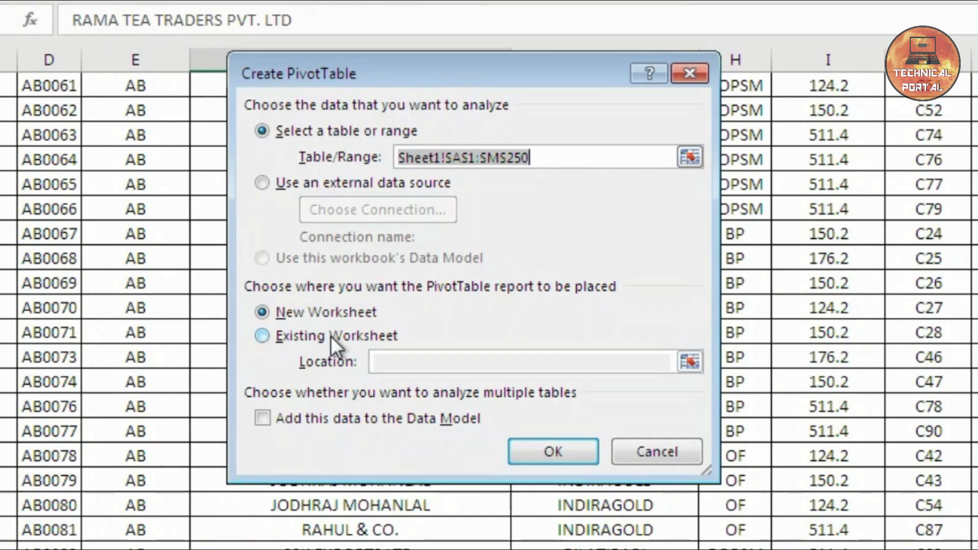
left_click(331, 335)
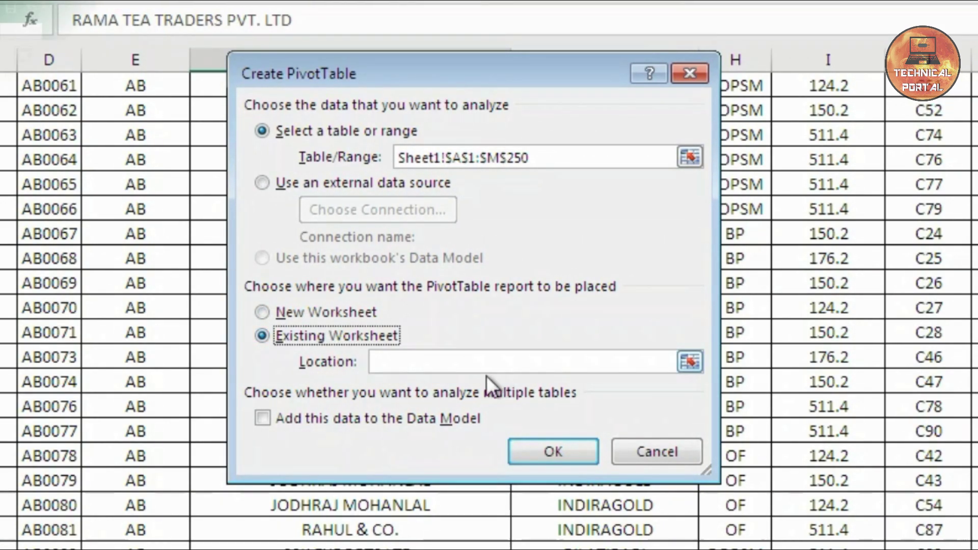
left_click(439, 356)
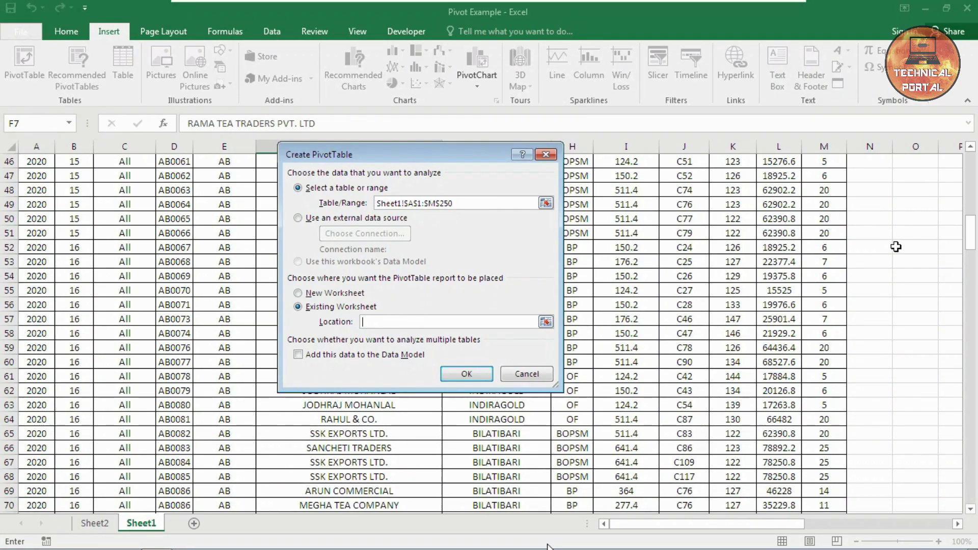
left_click(908, 220)
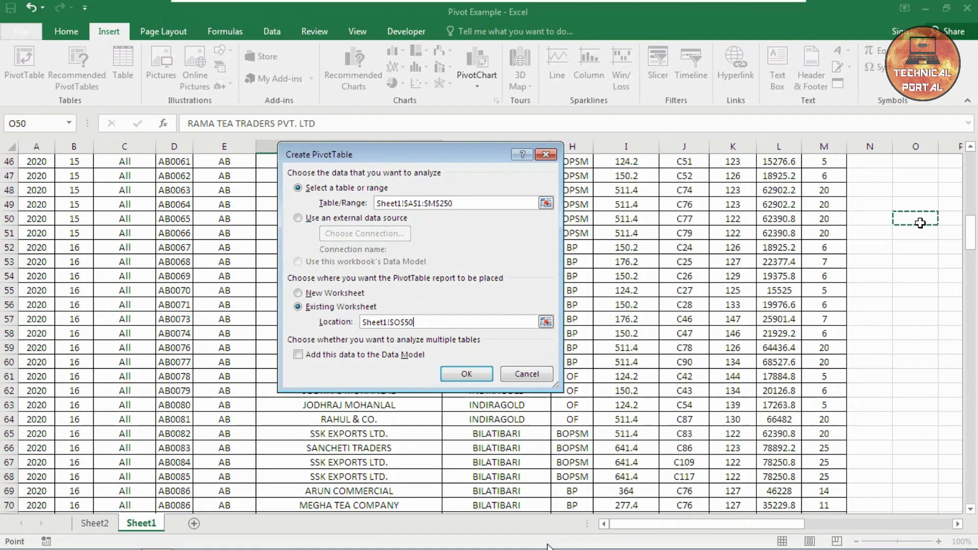
left_click(932, 256)
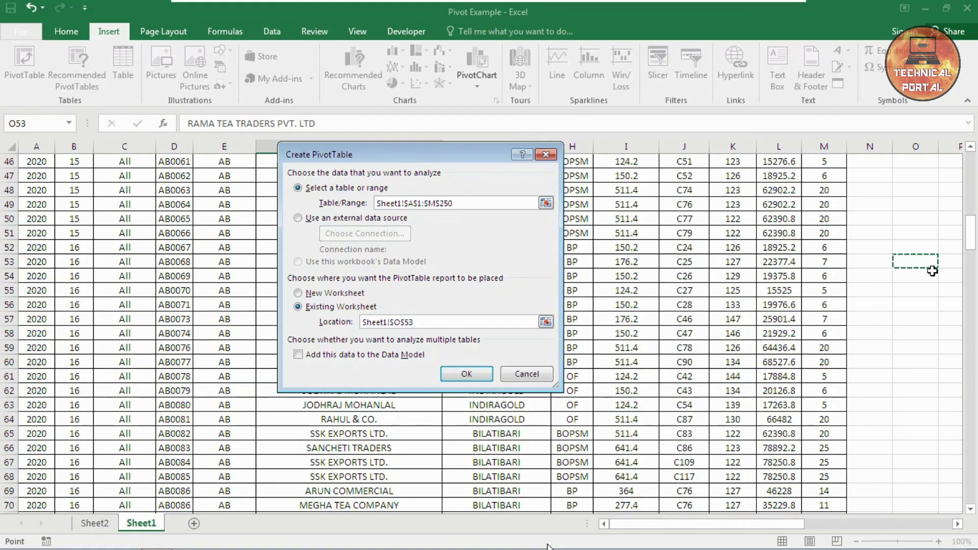
left_click(932, 290)
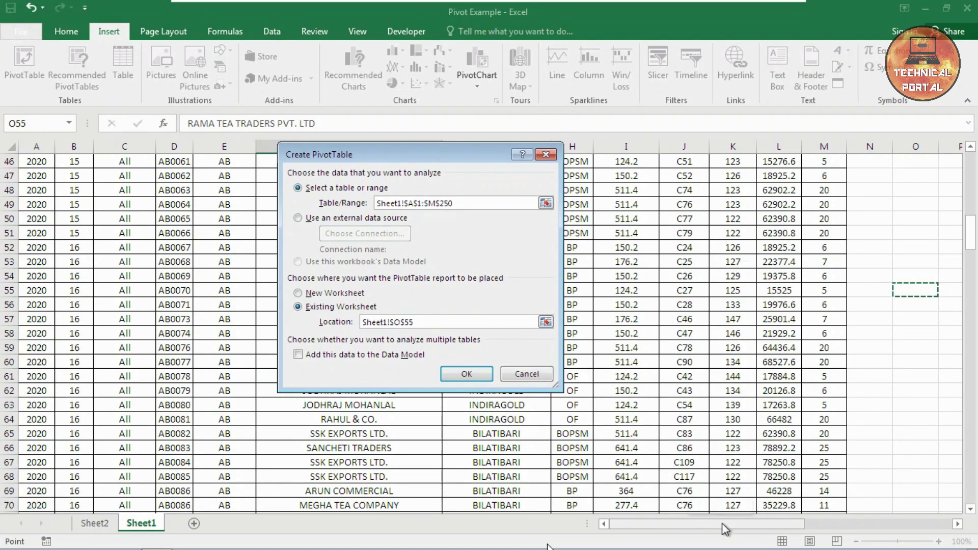
left_click_drag(716, 522, 734, 507)
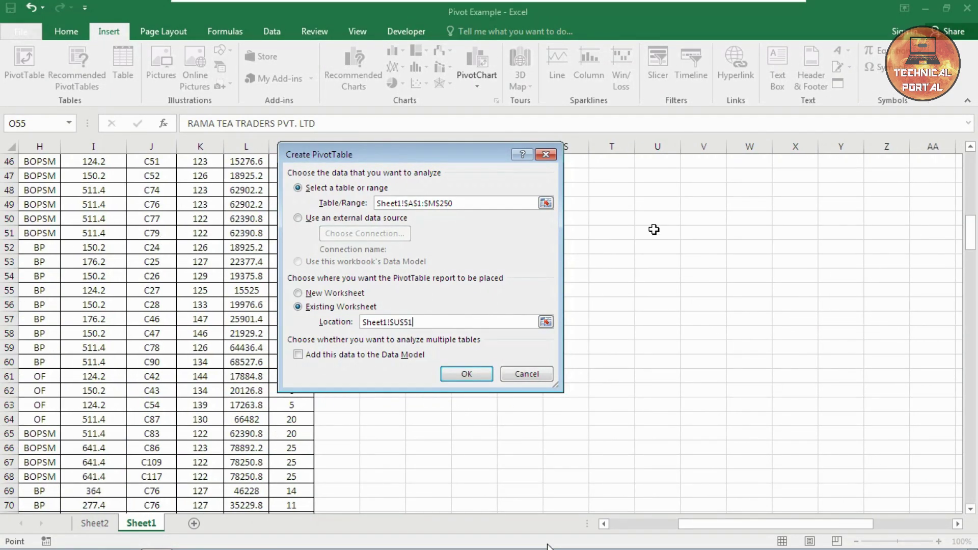
left_click(654, 230)
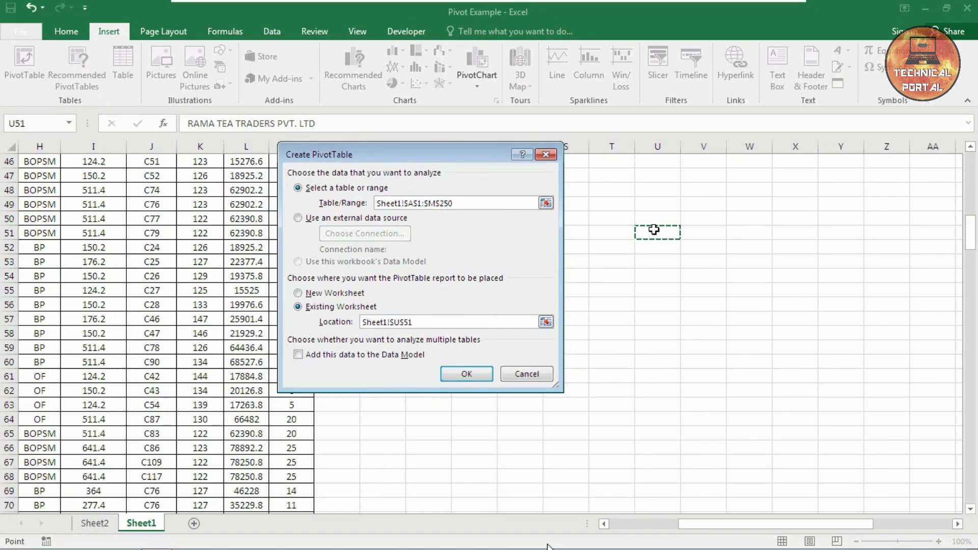
left_click(327, 293)
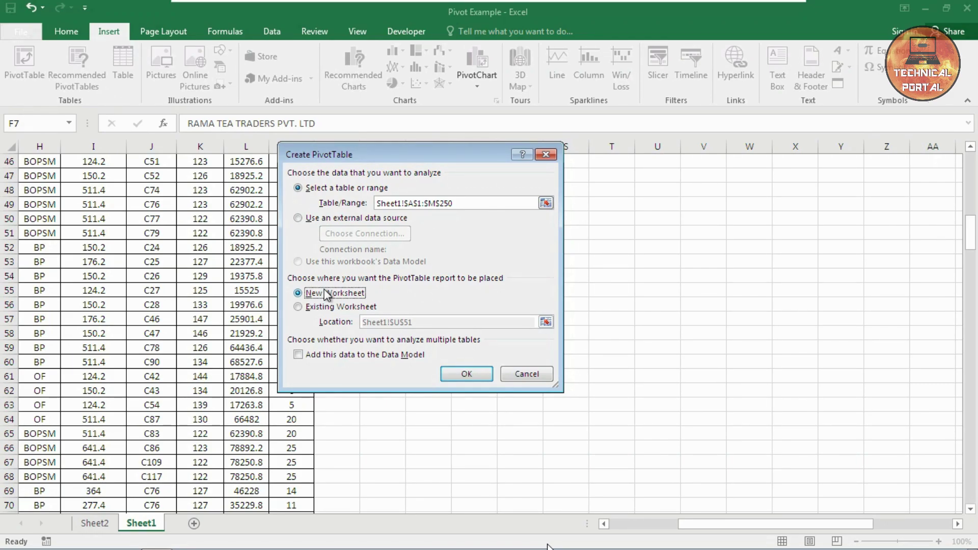
Create the PivotTable from Sheet1!$A$1:$M$250 on the existing worksheet at location Sheet1!$S$1
left_click(299, 307)
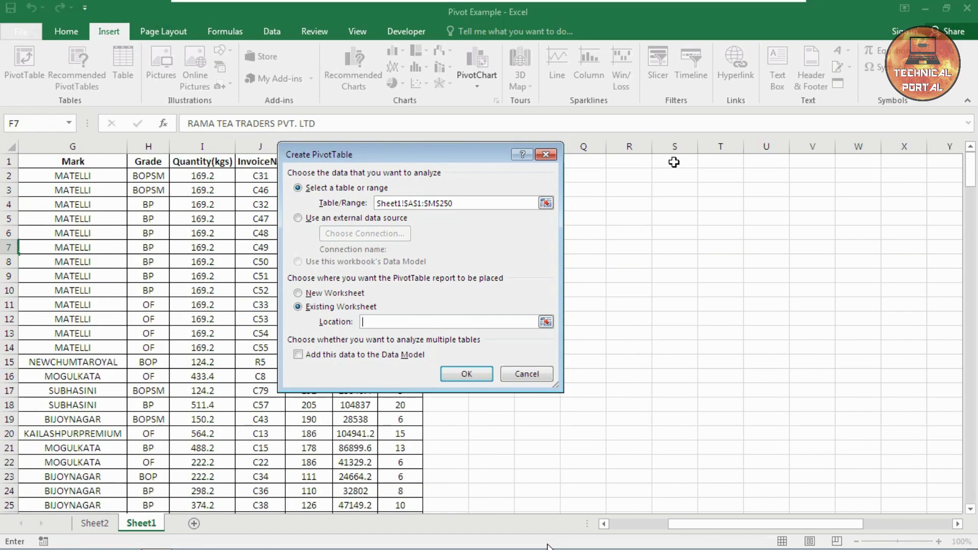
left_click(675, 161)
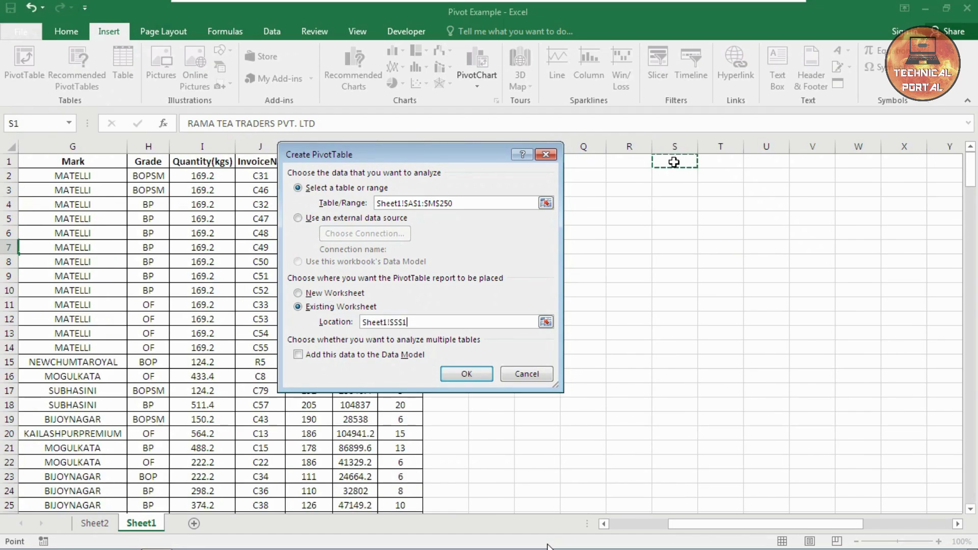
left_click(461, 376)
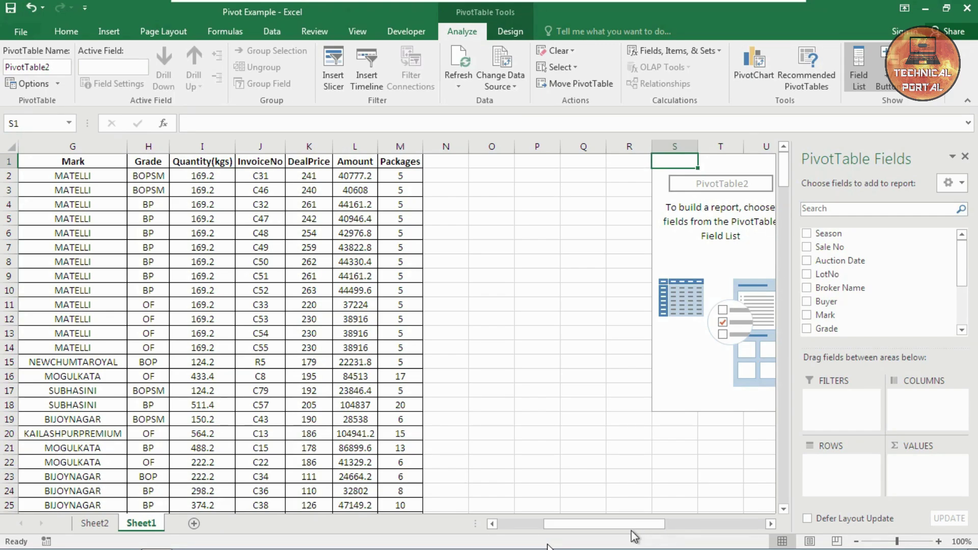
left_click_drag(632, 524, 655, 538)
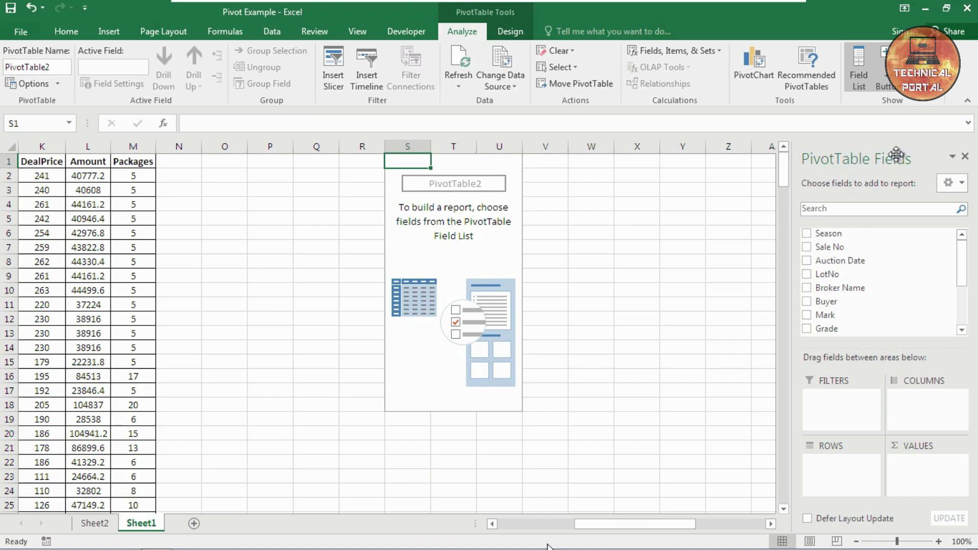
Float the PivotTable field list over the worksheet, enlarge it, and close it
left_click_drag(902, 159, 171, 142)
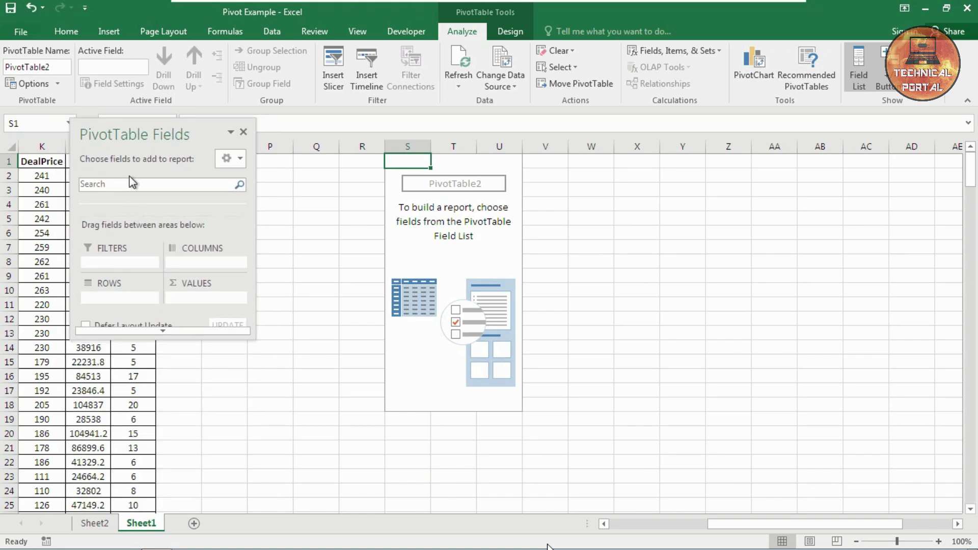
left_click_drag(234, 336, 206, 415)
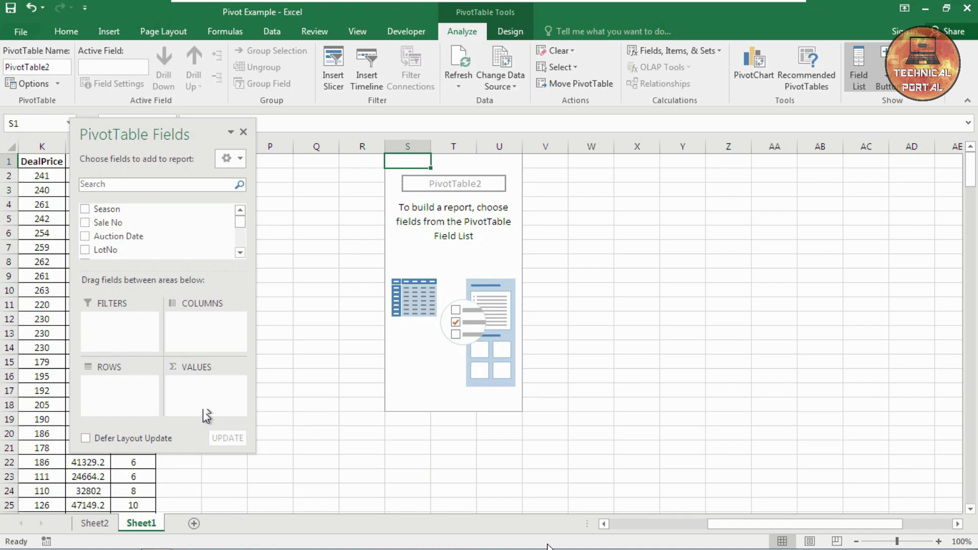
left_click(244, 132)
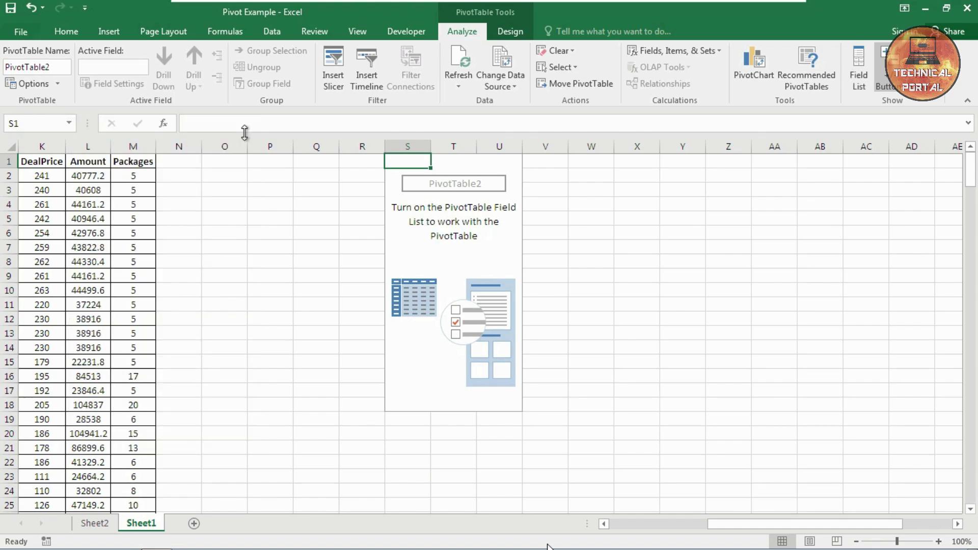
Show the field list again for the empty pivot table and dock it back beside the worksheet
left_click(471, 262)
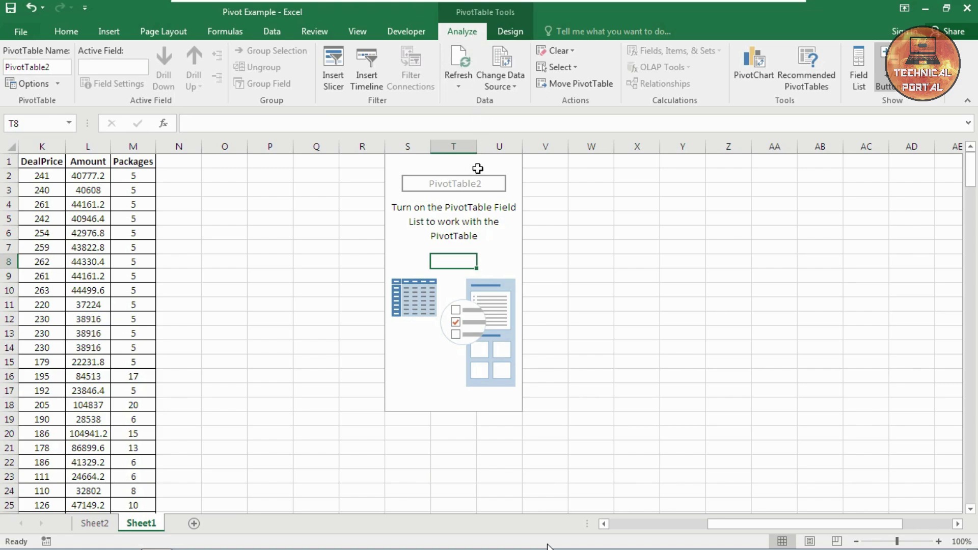
left_click(860, 69)
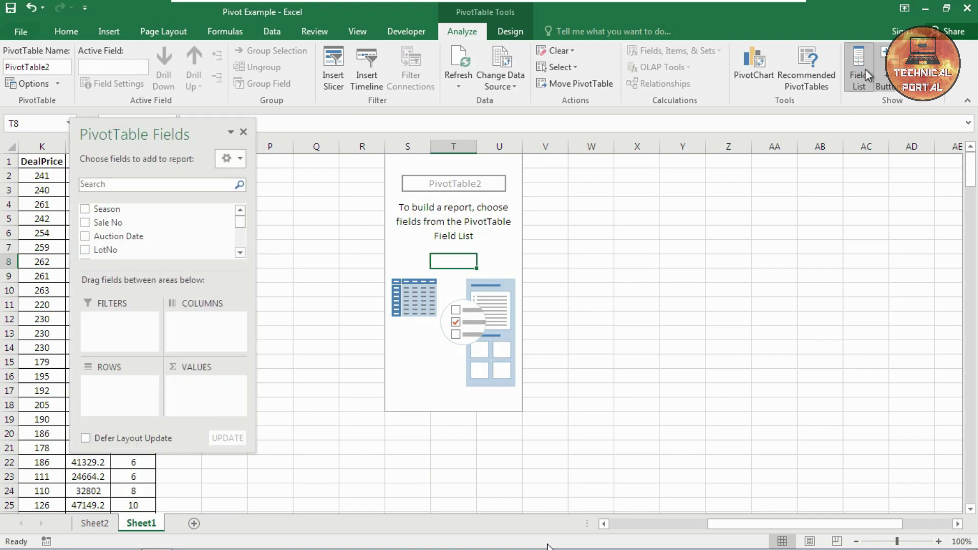
left_click_drag(165, 139, 885, 175)
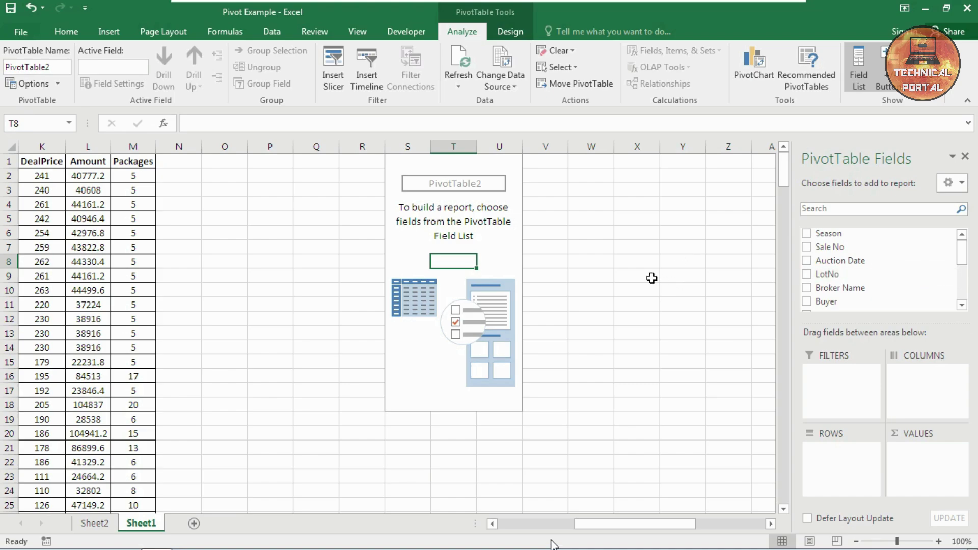
Select a cell outside the pivot table and one inside it, and compare the field list with the source data's column headers
left_click(590, 245)
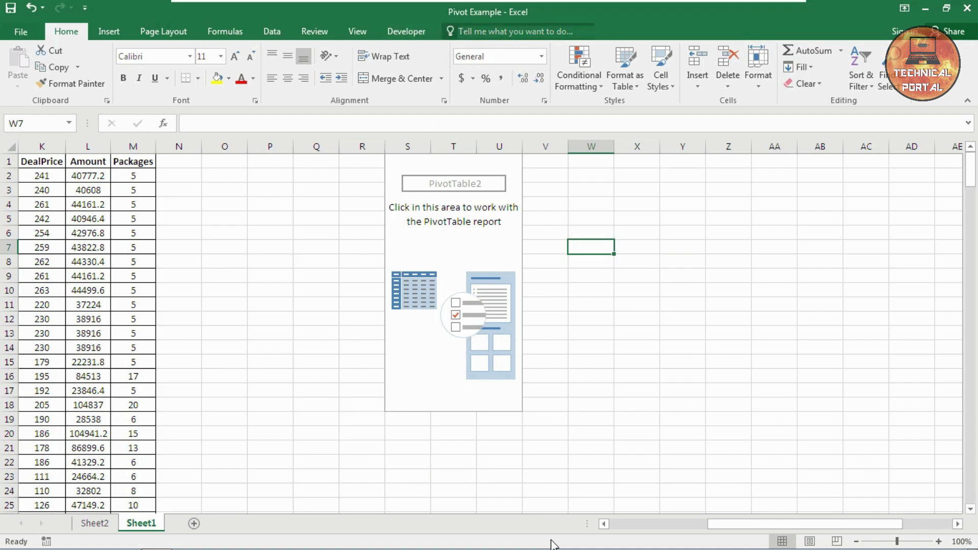
left_click(480, 252)
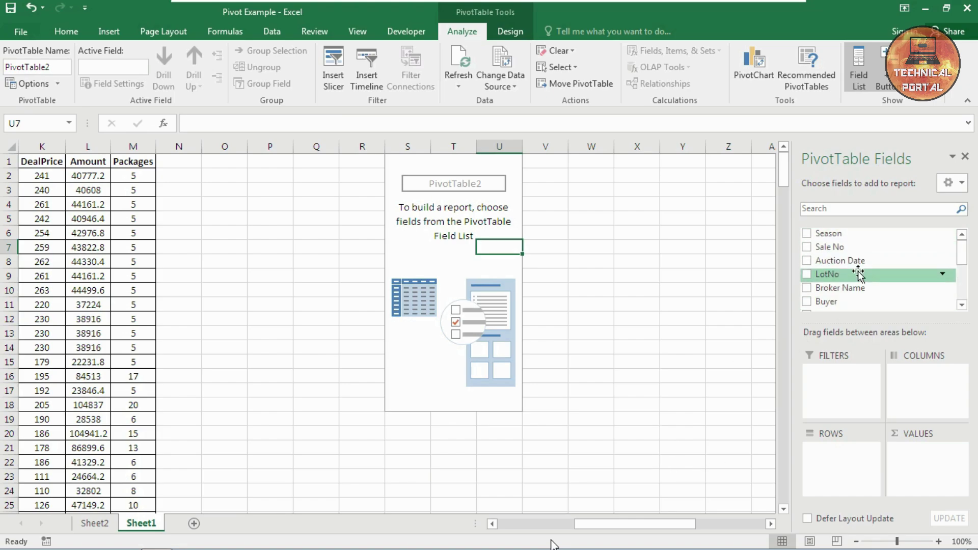
left_click_drag(682, 525, 605, 525)
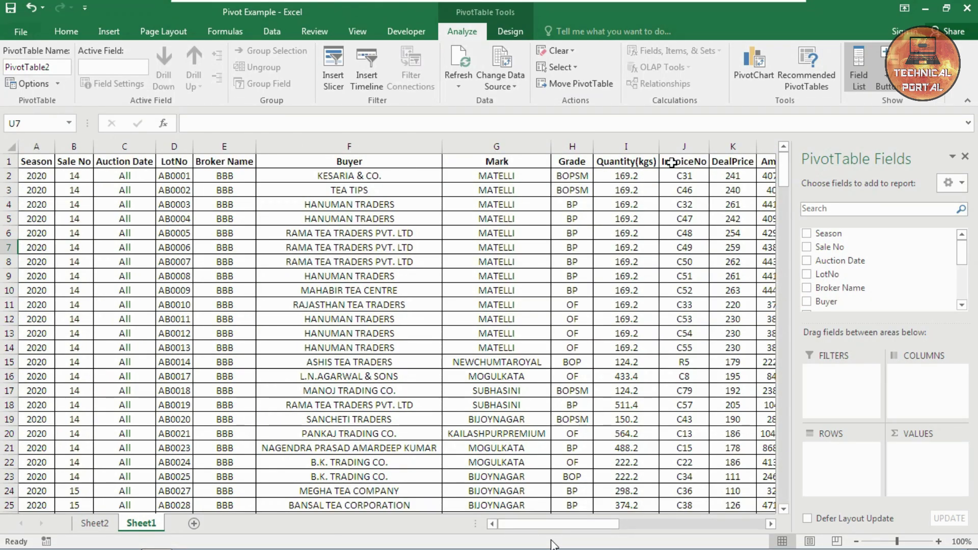
left_click_drag(561, 525, 660, 524)
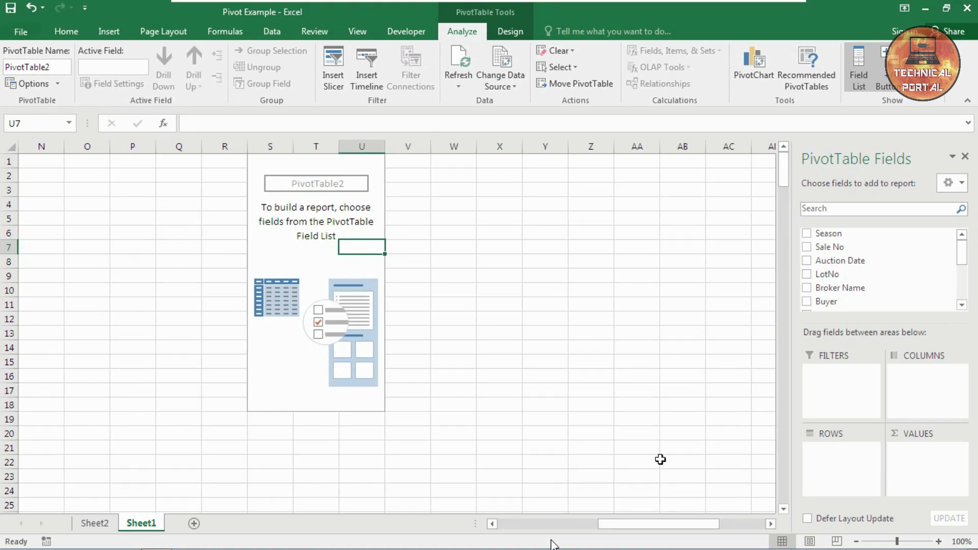
Enable the Classic PivotTable layout with dragging of fields in the grid in the pivot table's display options
right_click(291, 252)
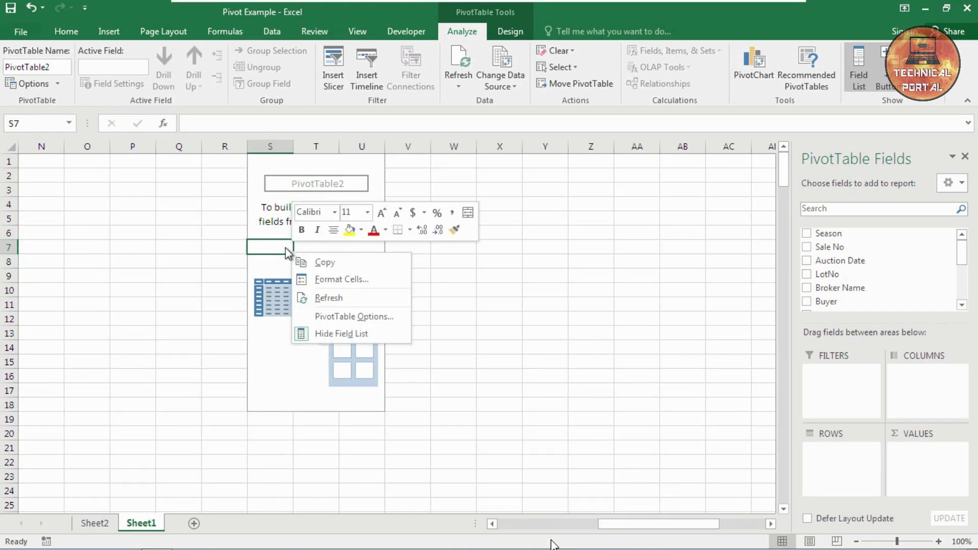
left_click(335, 318)
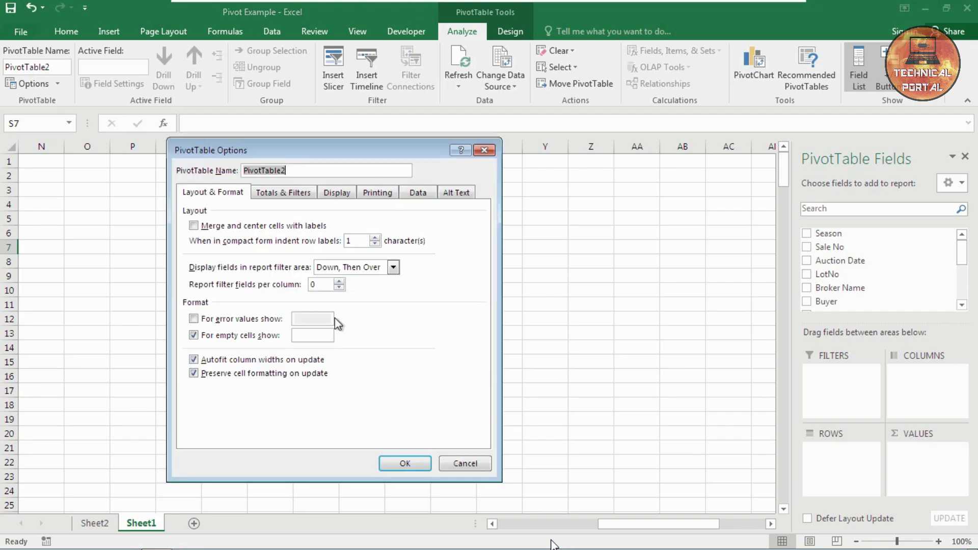
left_click(334, 193)
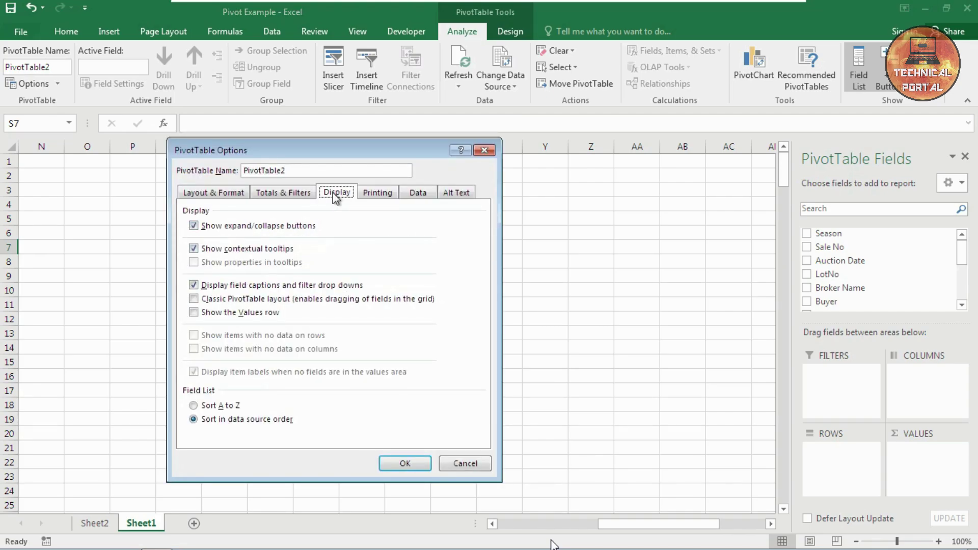
left_click(194, 300)
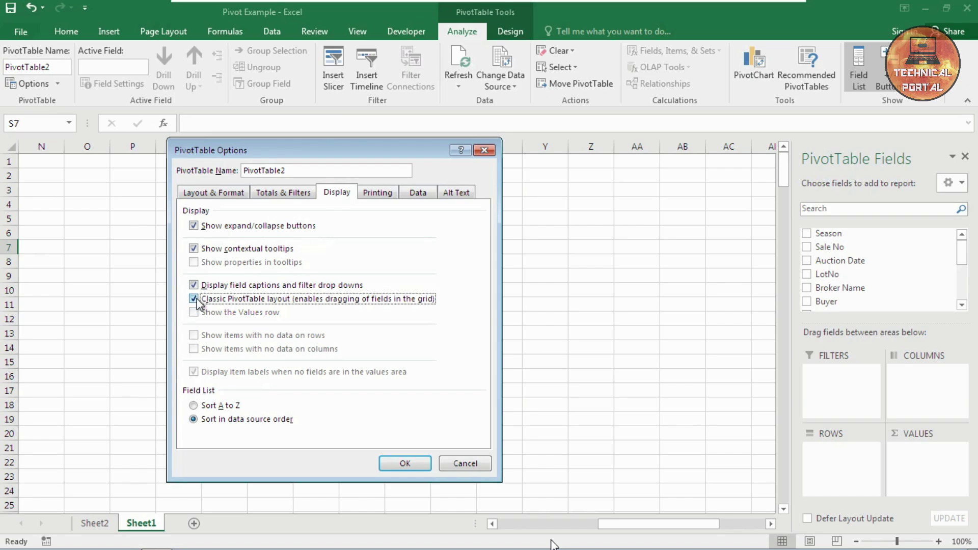
left_click(405, 463)
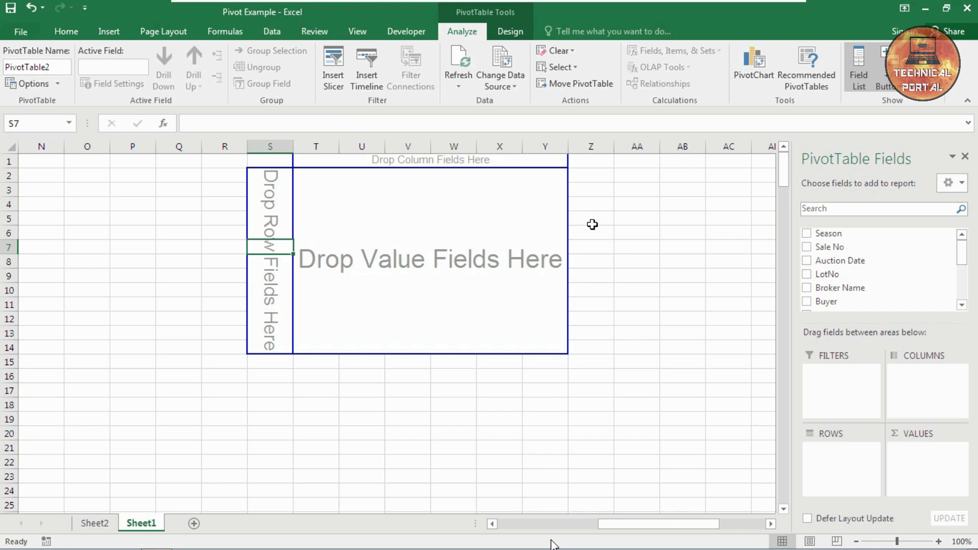
Add the Sale No field to the pivot table as a report filter and open its list of filter values
left_click(362, 218)
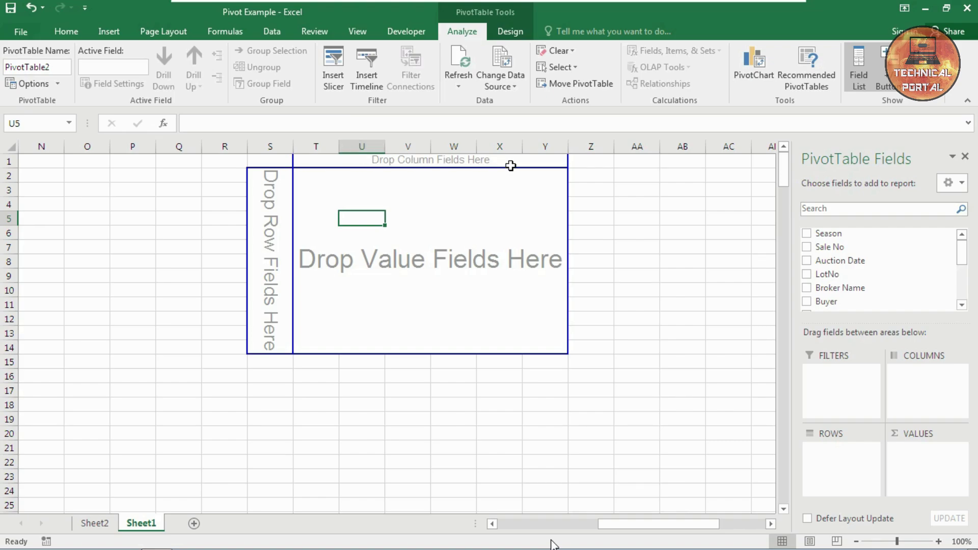
left_click(336, 256)
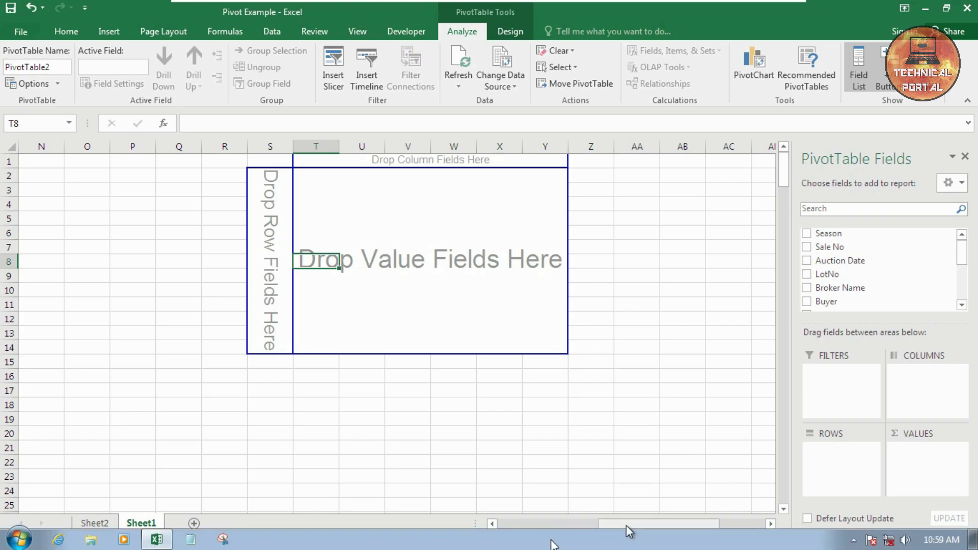
left_click_drag(632, 524, 553, 523)
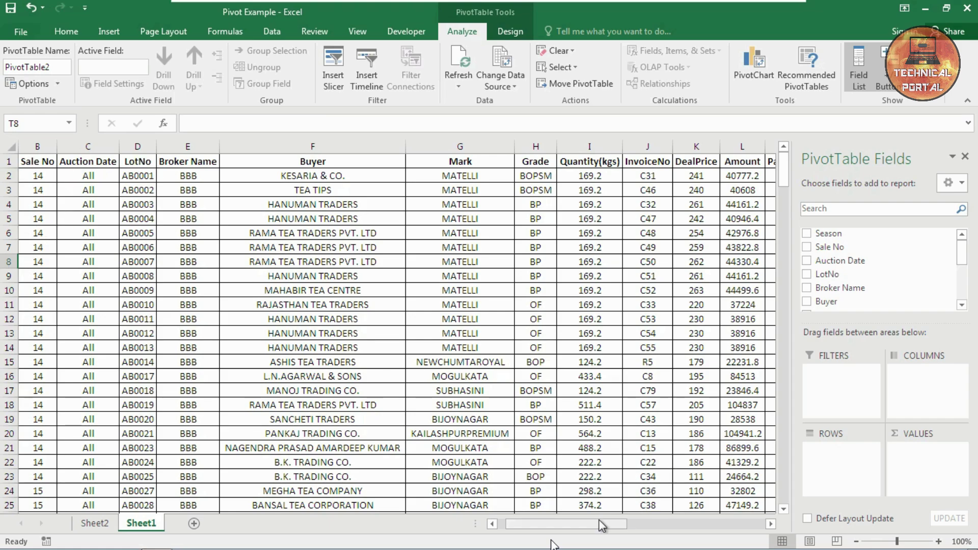
left_click_drag(600, 527, 691, 530)
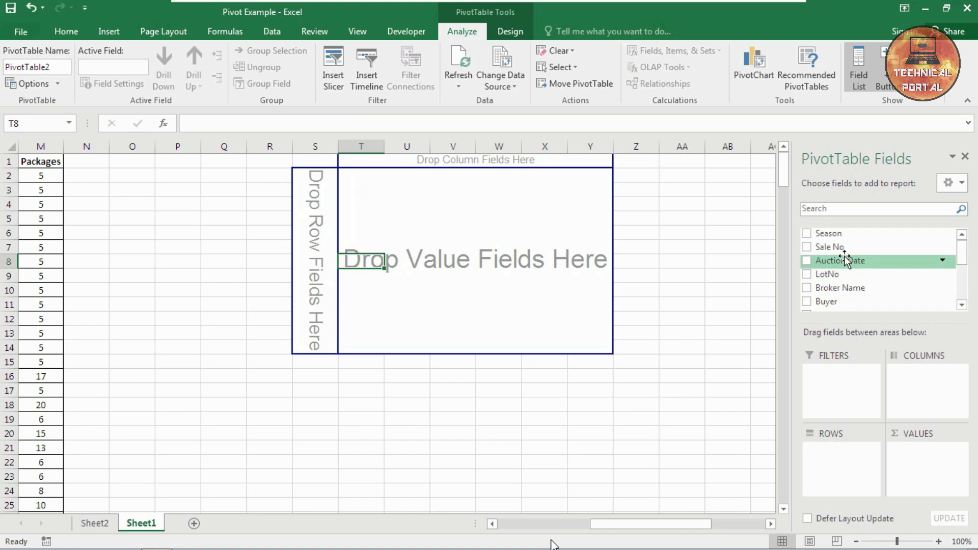
left_click_drag(841, 250, 362, 173)
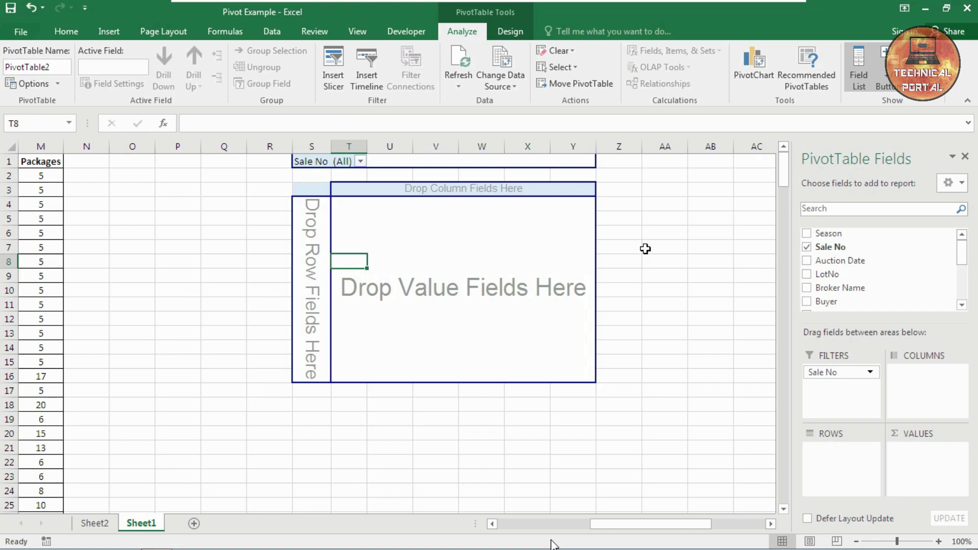
left_click(360, 162)
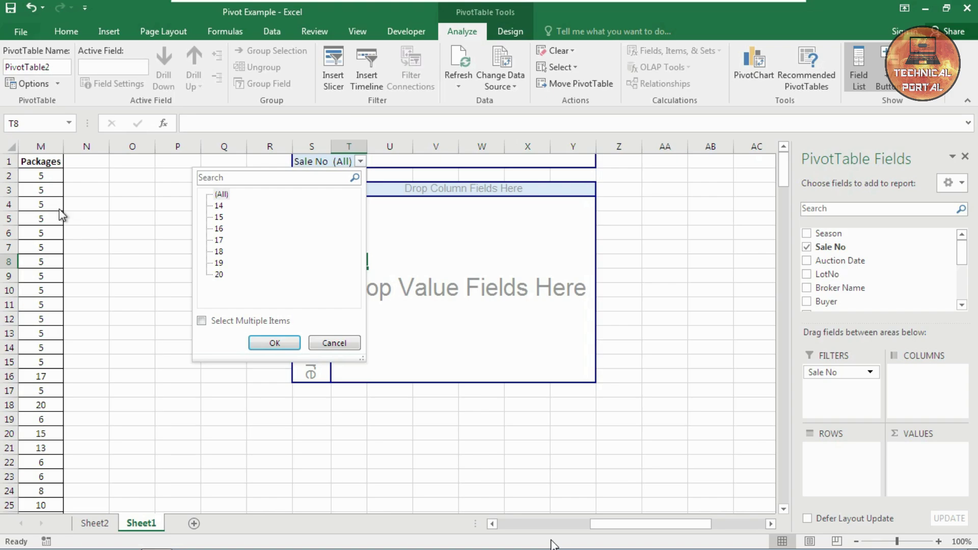
Close the Sale No filter list with all values kept and add the Broker Name field as the pivot table's row field
left_click(275, 343)
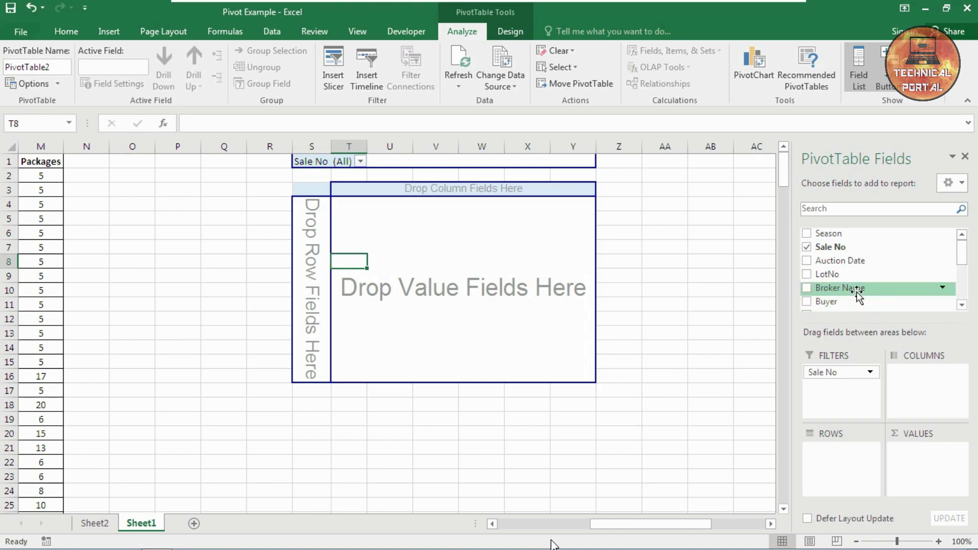
left_click_drag(856, 286, 304, 250)
left_click_drag(887, 473, 312, 329)
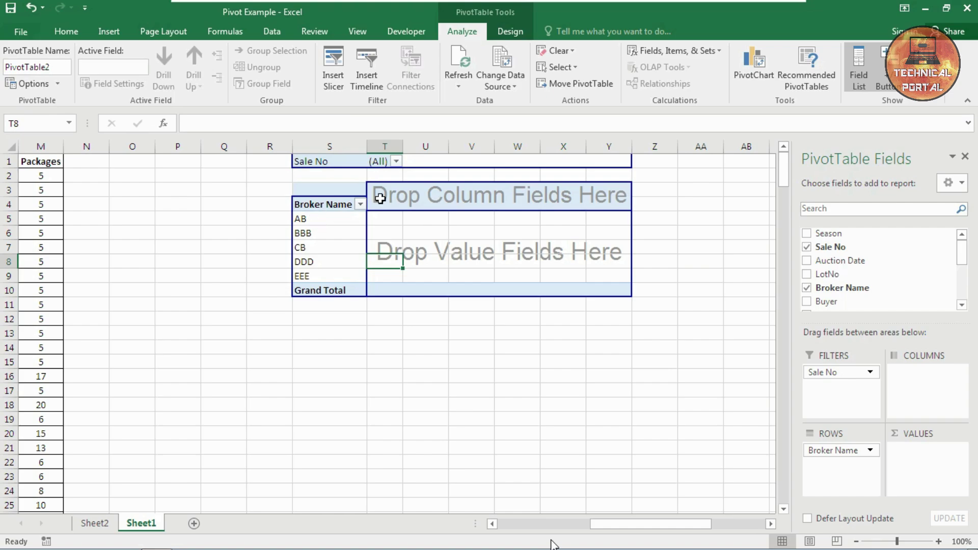
left_click(405, 203)
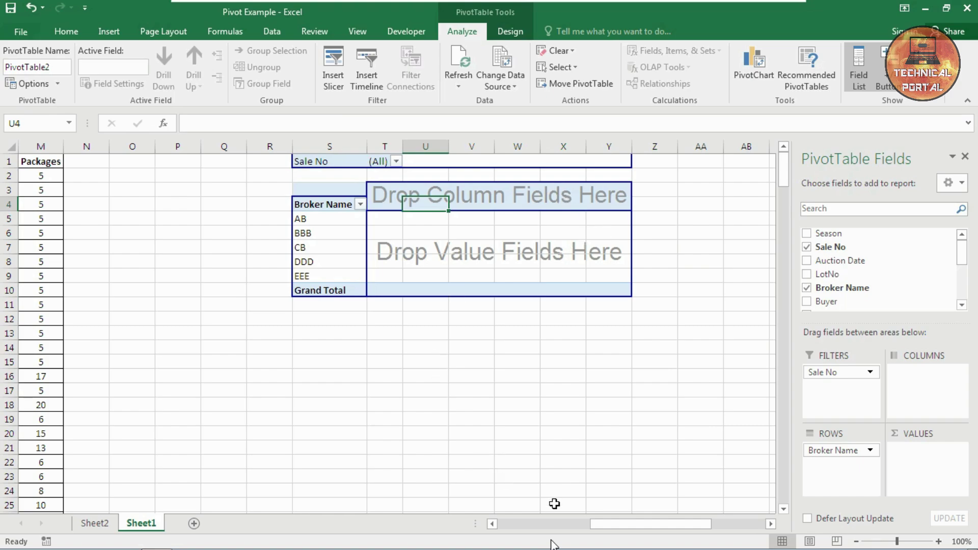
Review the source data's Buyer, Mark, Grade and Quantity(kgs) column headers as candidates for the pivot table's column field
left_click_drag(627, 524, 534, 524)
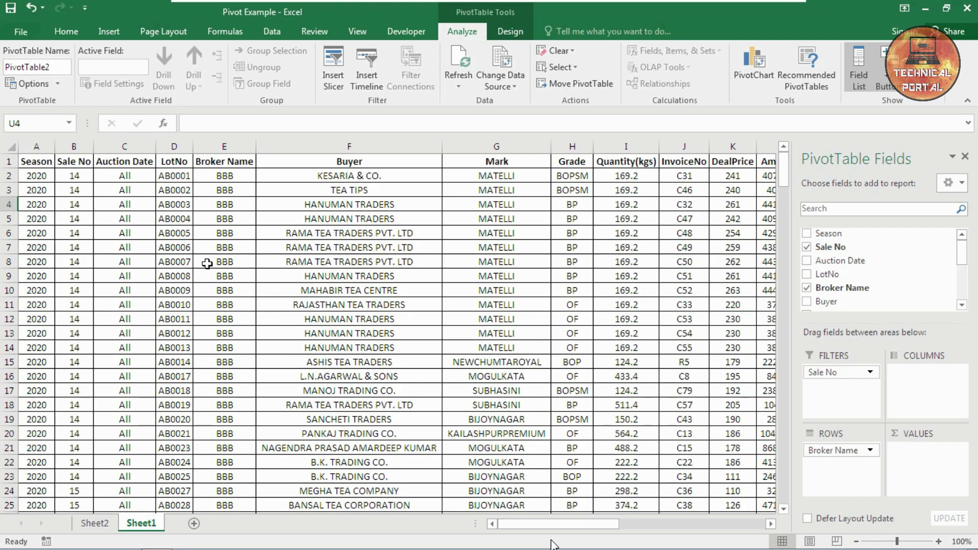
left_click(207, 161)
left_click(416, 161)
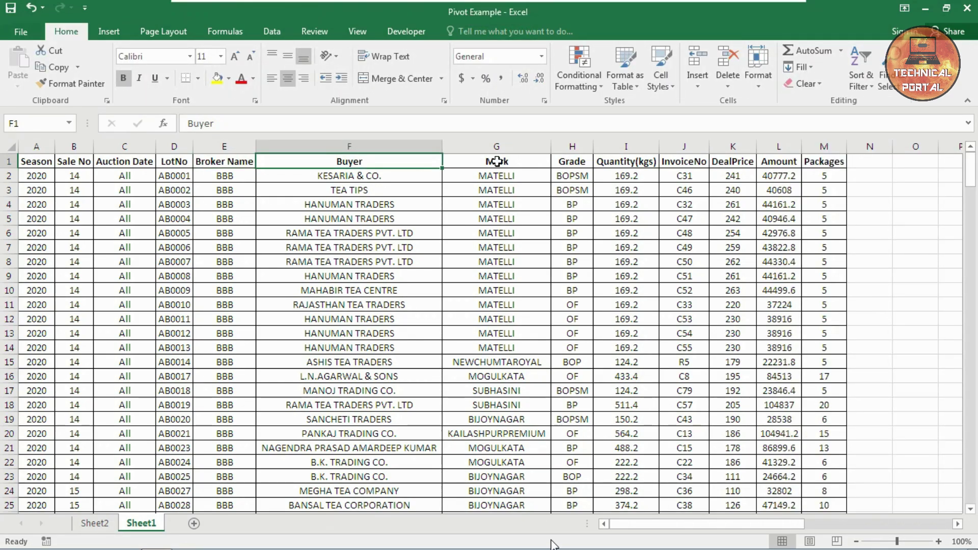
left_click(497, 162)
left_click(577, 161)
left_click(632, 162)
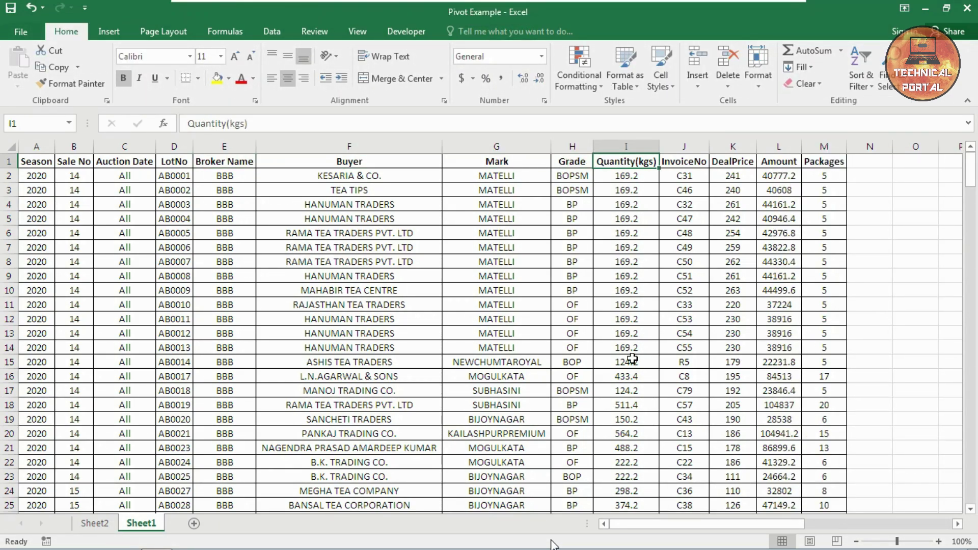
left_click_drag(645, 526, 743, 526)
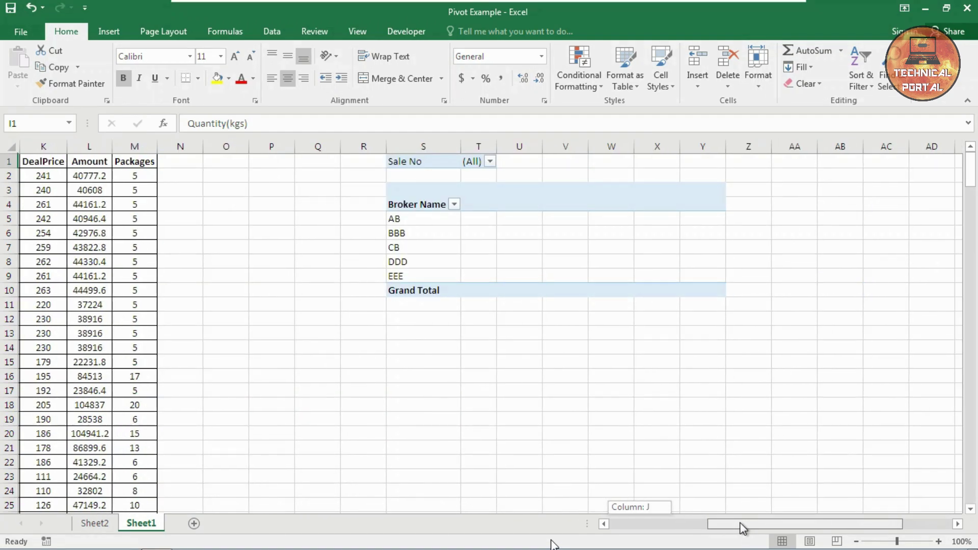
Add the Grade field to the pivot table as the column field
left_click(516, 220)
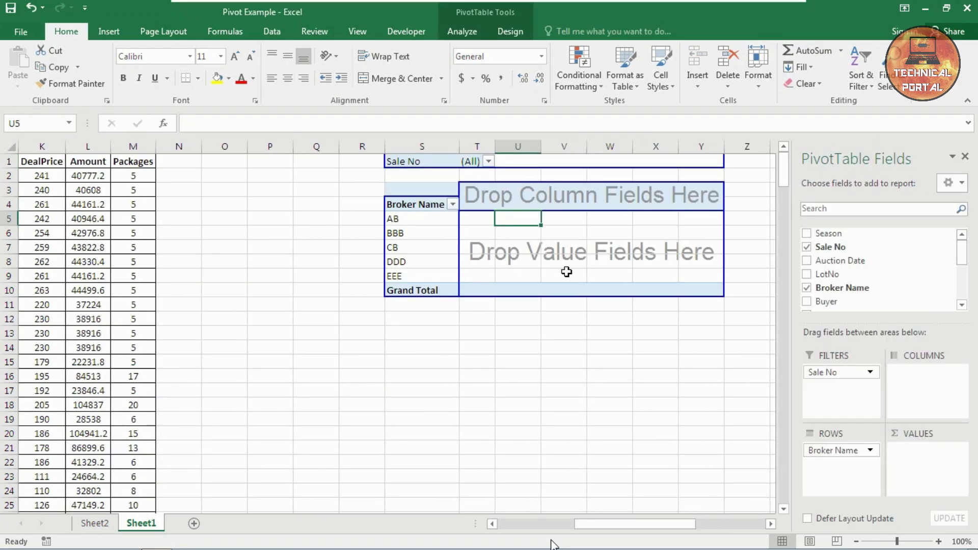
left_click(962, 306)
left_click(962, 306)
left_click(962, 305)
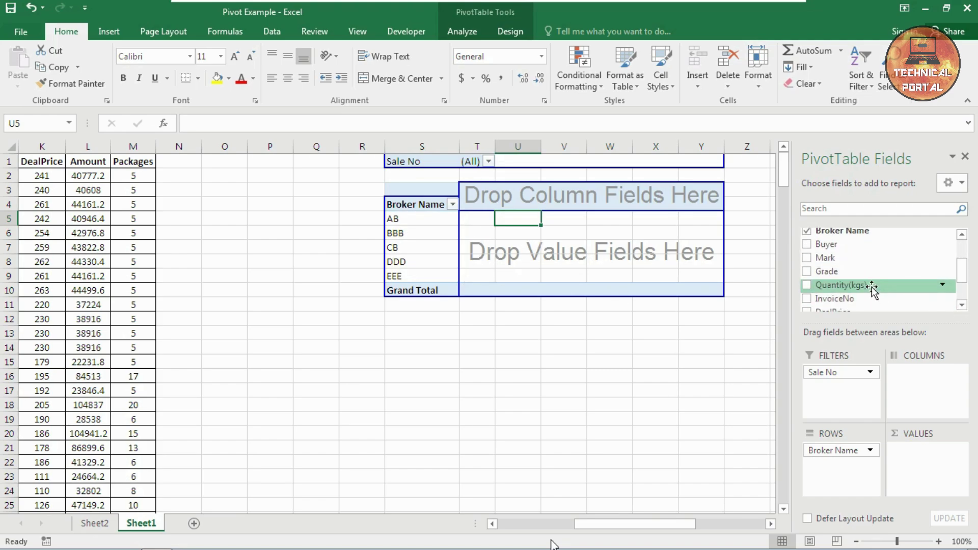
left_click_drag(866, 285, 599, 194)
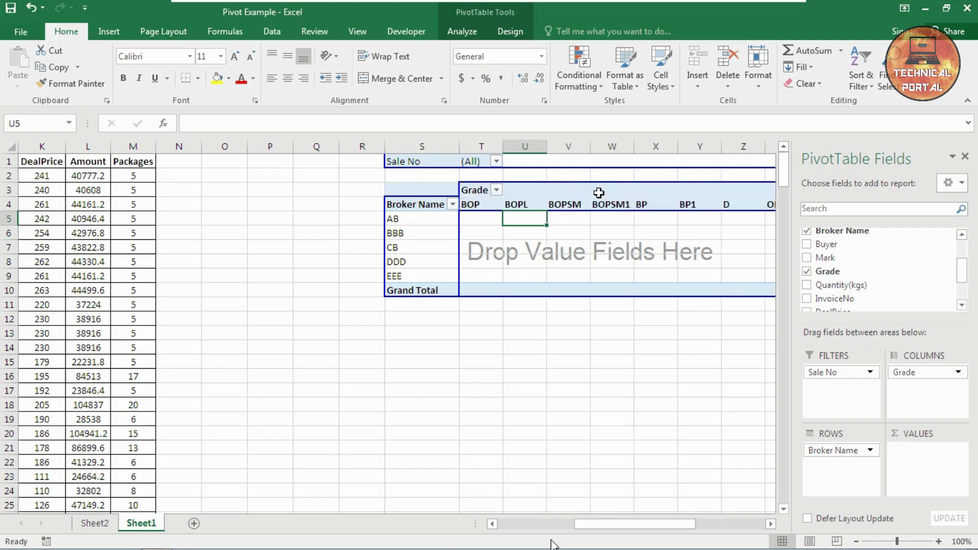
left_click_drag(611, 530, 675, 538)
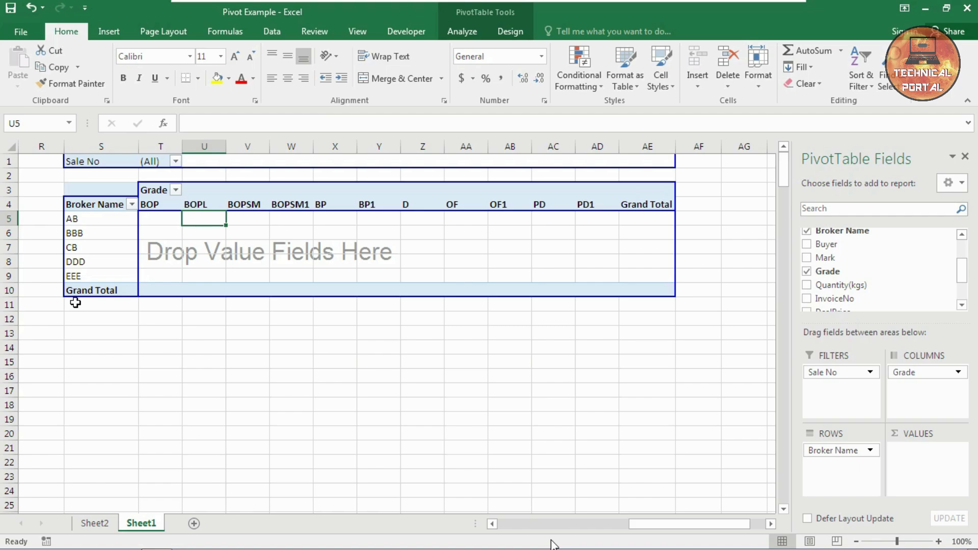
Add the Amount field to the pivot table's values and examine the amount for broker AB in grade BOP
left_click(207, 248)
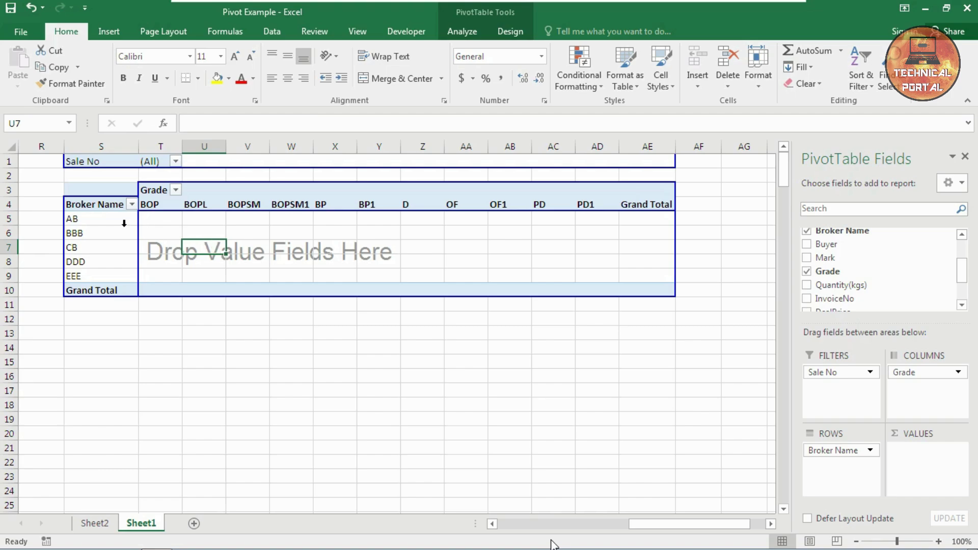
left_click(84, 227)
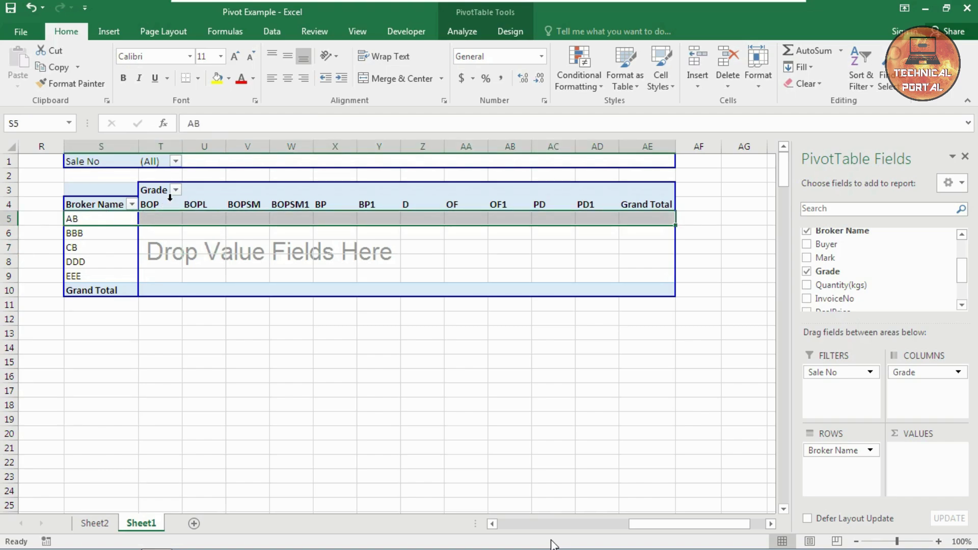
left_click(231, 200)
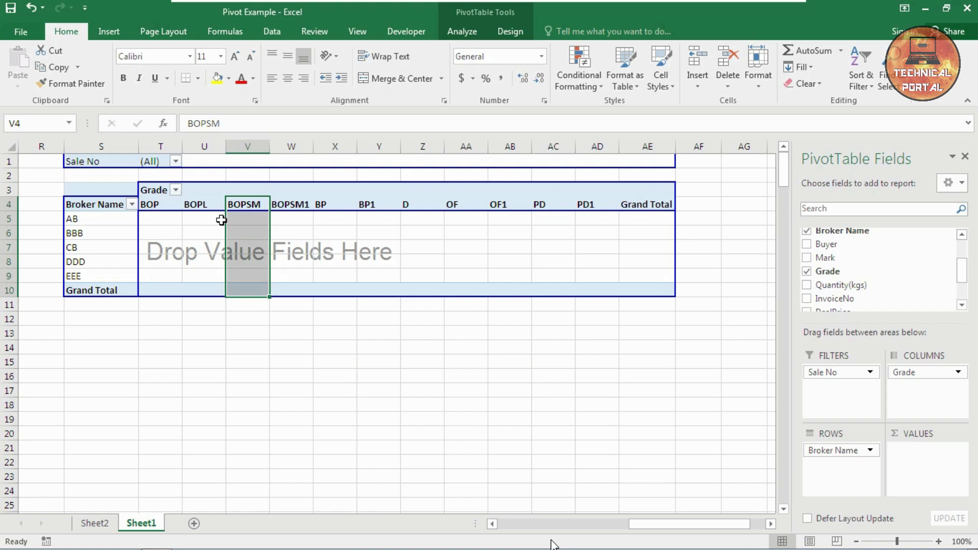
left_click(173, 229)
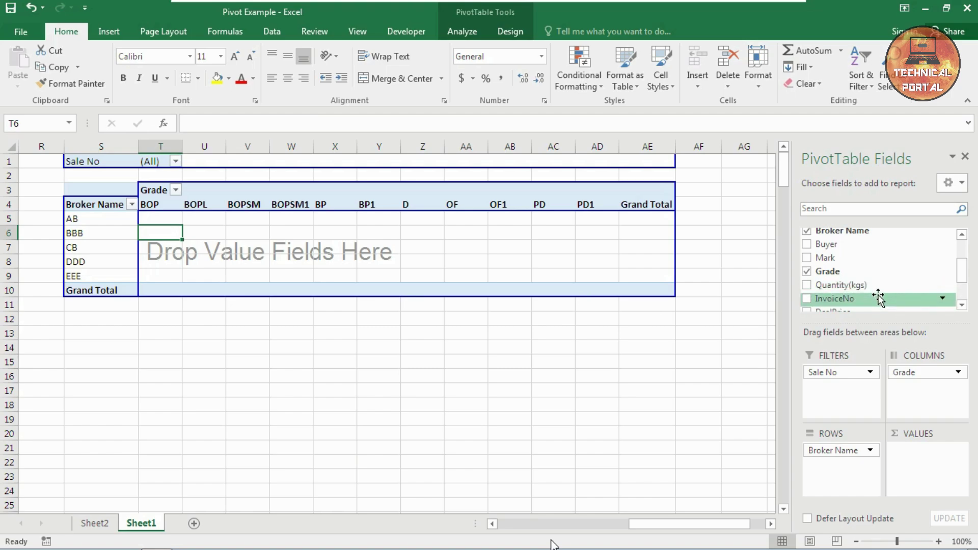
scroll(879, 293, "down", 1)
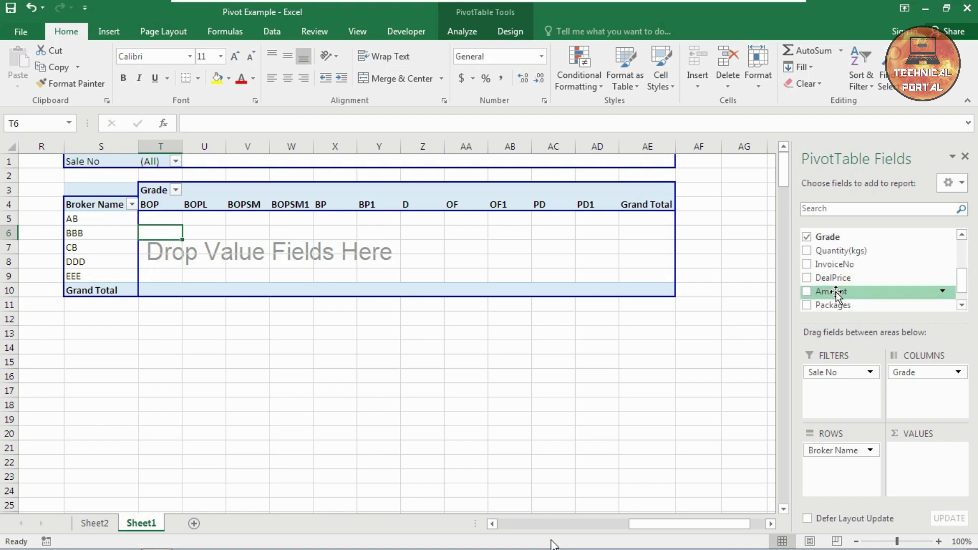
left_click_drag(833, 294, 352, 234)
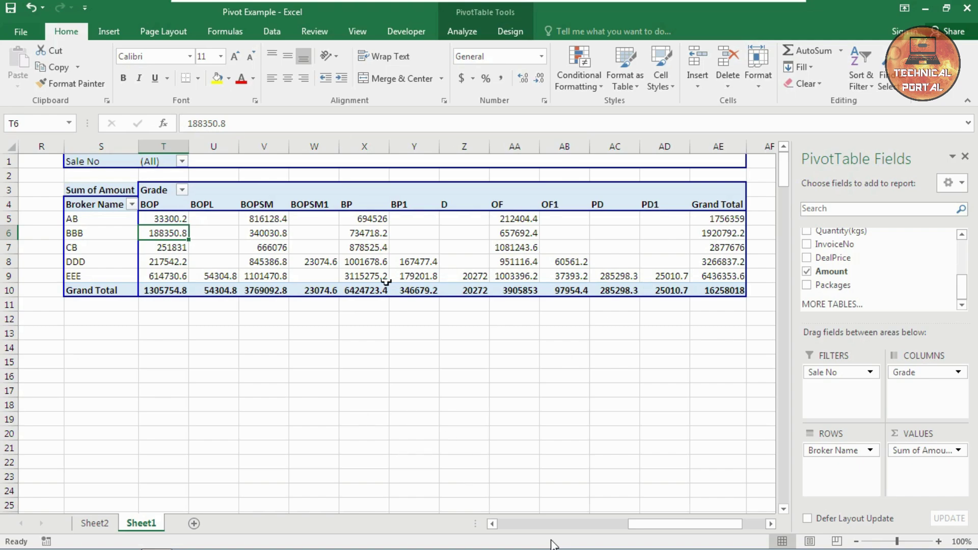
left_click(91, 218)
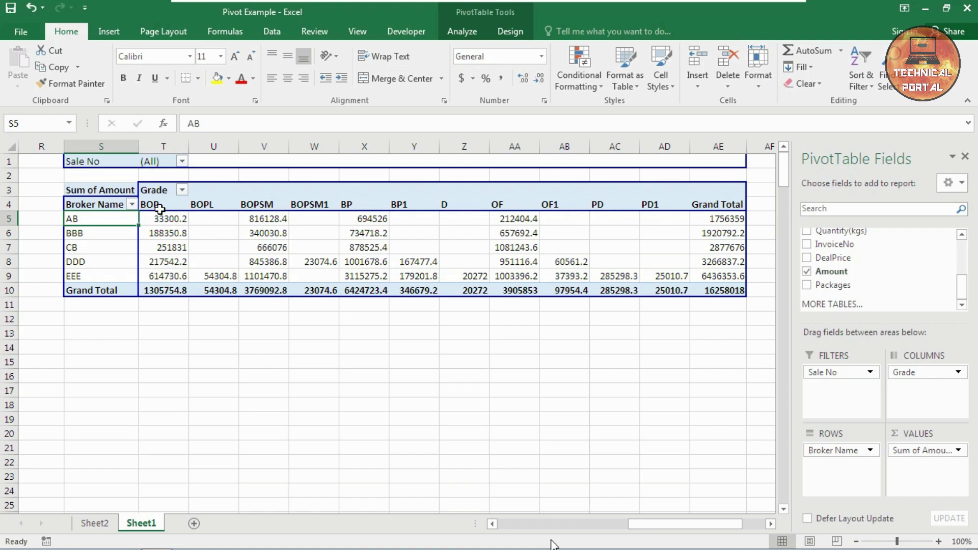
left_click(176, 217)
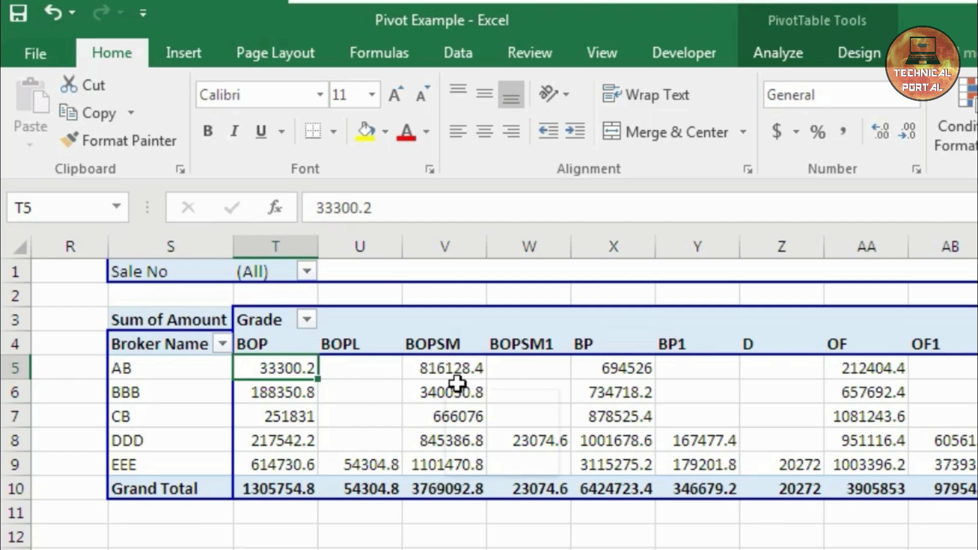
mouse_move(457, 384)
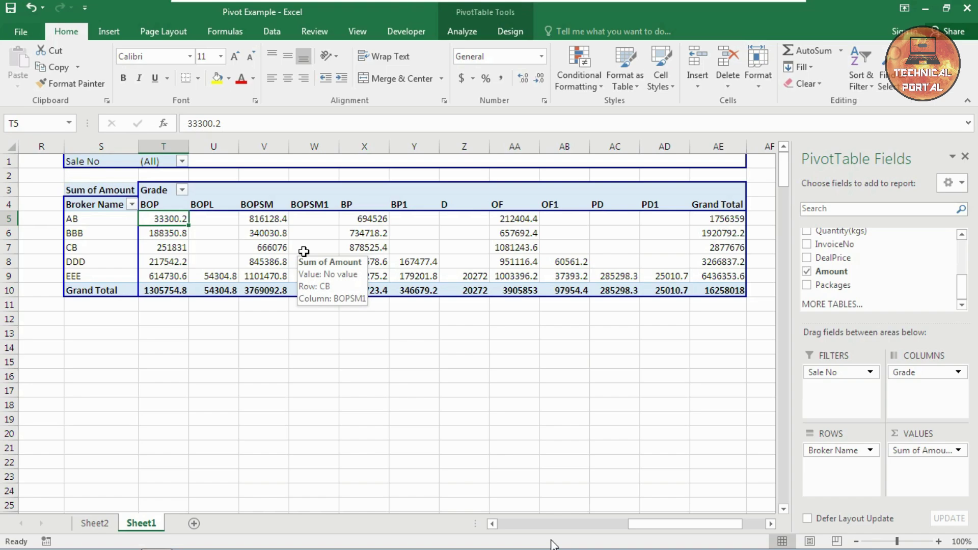
Change the value field settings of Amount to summarize by Count
left_click(959, 451)
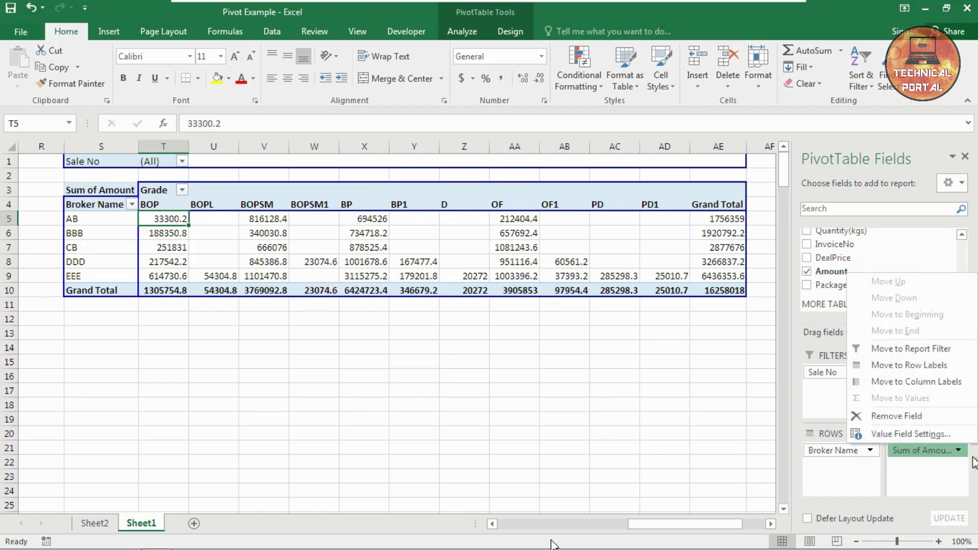
left_click(927, 436)
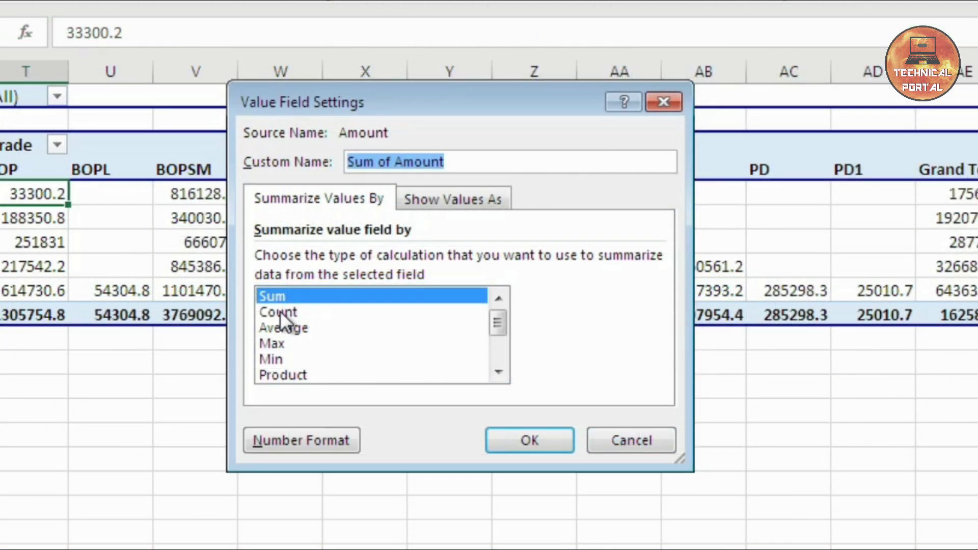
left_click(280, 312)
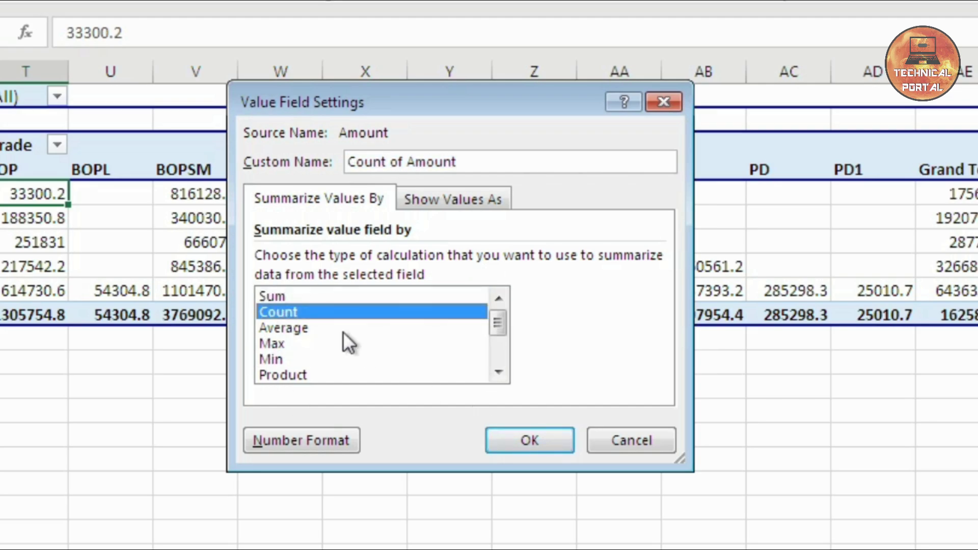
left_click(544, 445)
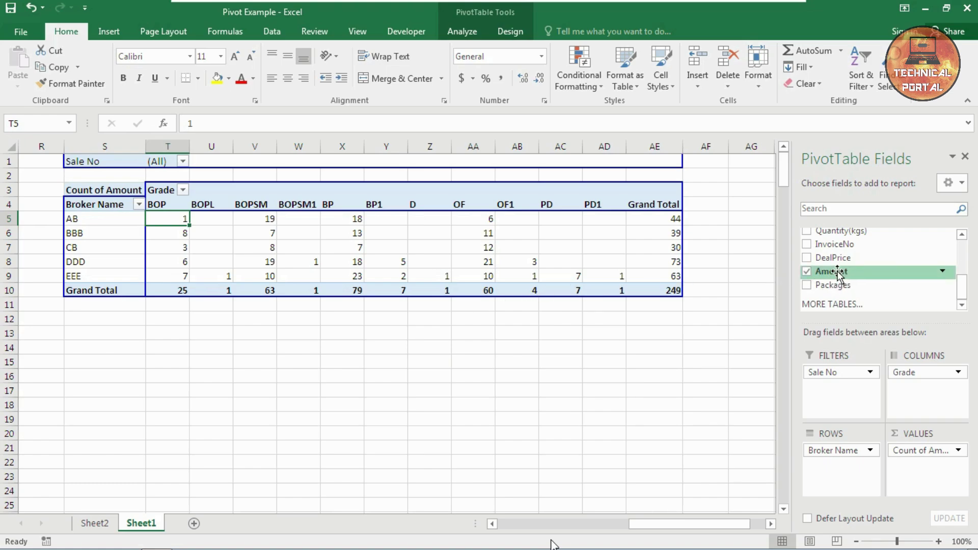
Add the Amount field to the values a second time and compare the BOP count and sum for brokers AB and BBB
left_click_drag(837, 271, 922, 468)
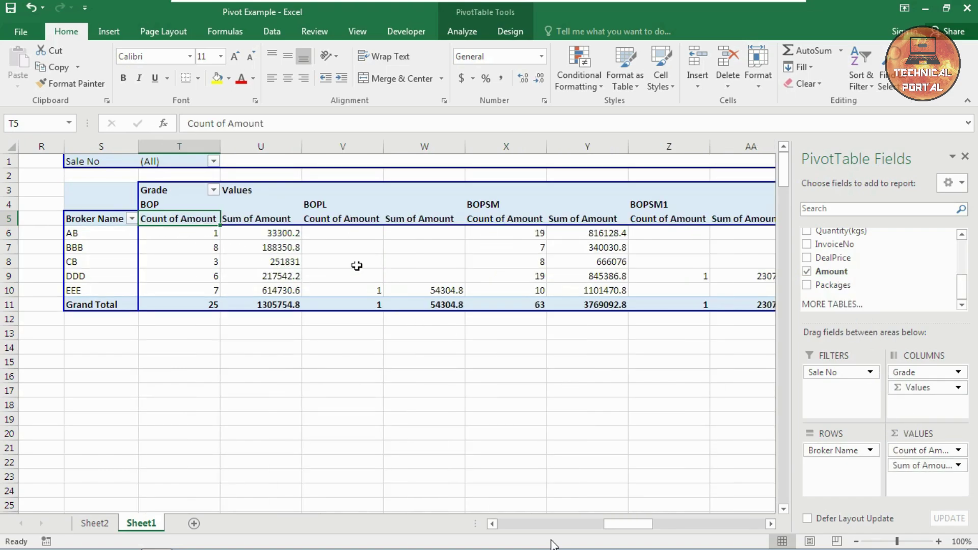
left_click_drag(629, 523, 635, 524)
left_click(90, 234)
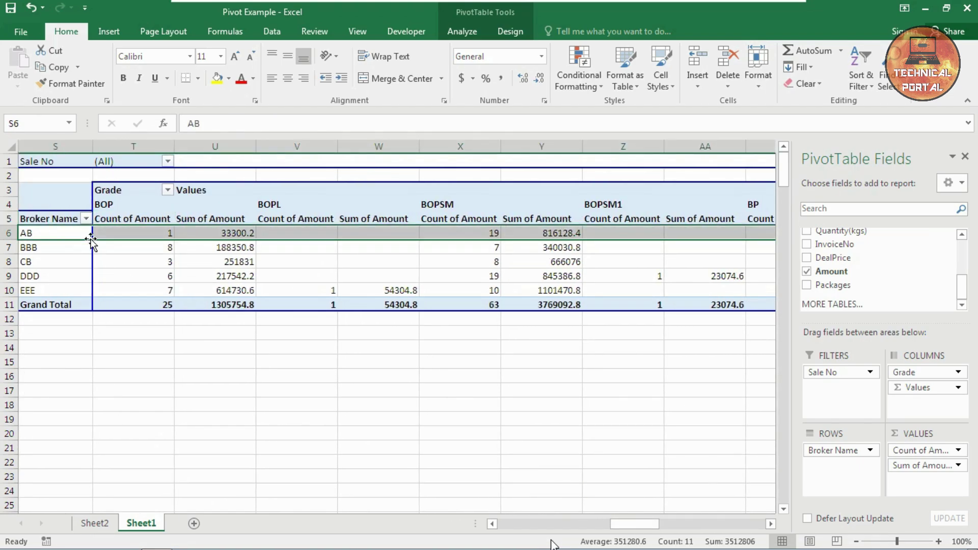
left_click(135, 233)
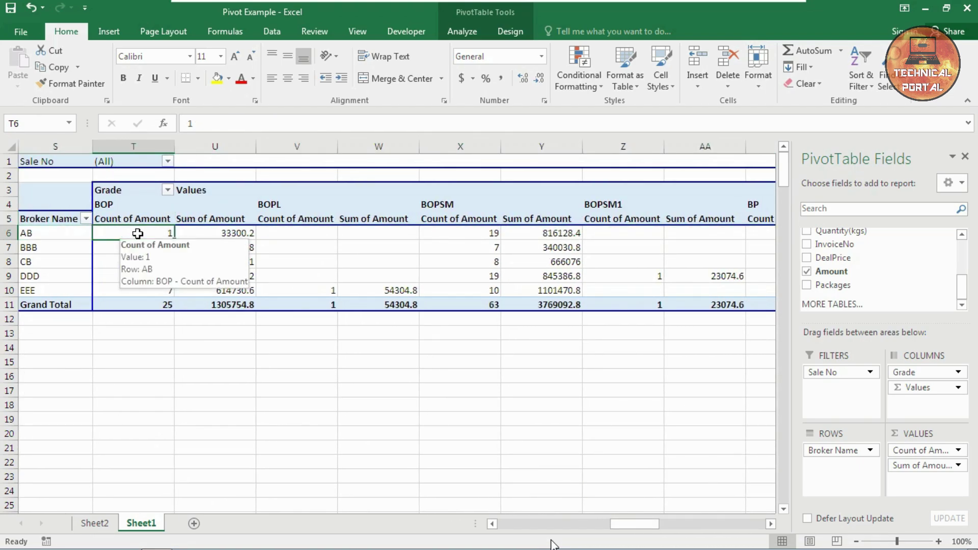
left_click(232, 233)
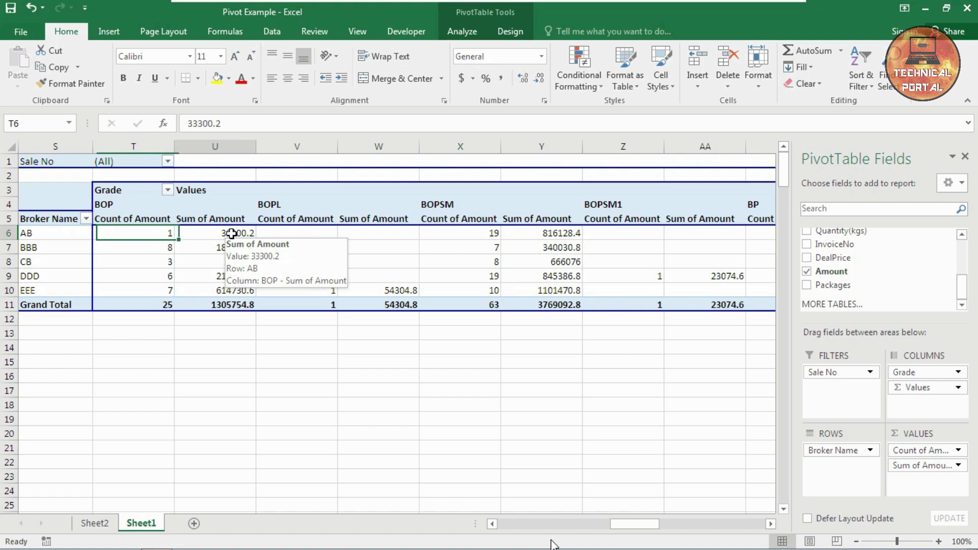
left_click(134, 248)
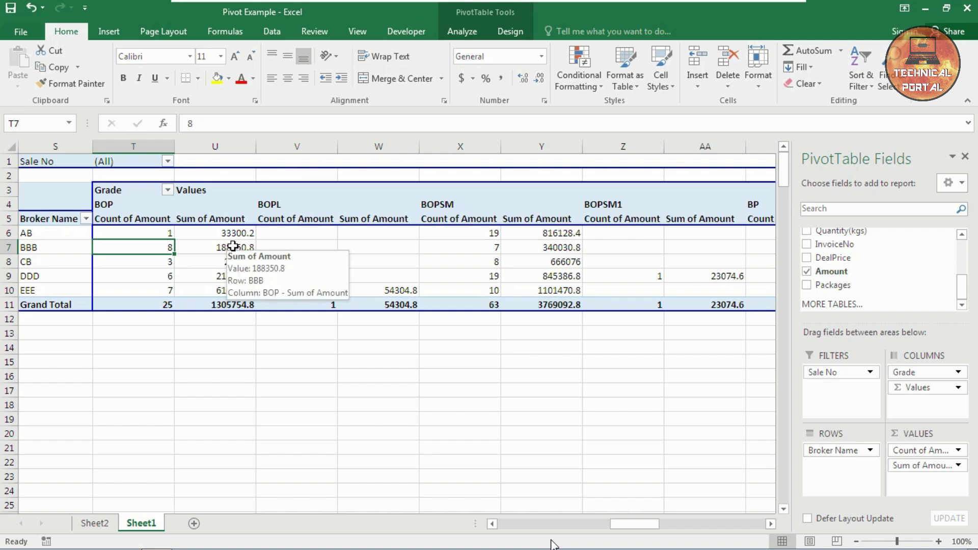
left_click(230, 247)
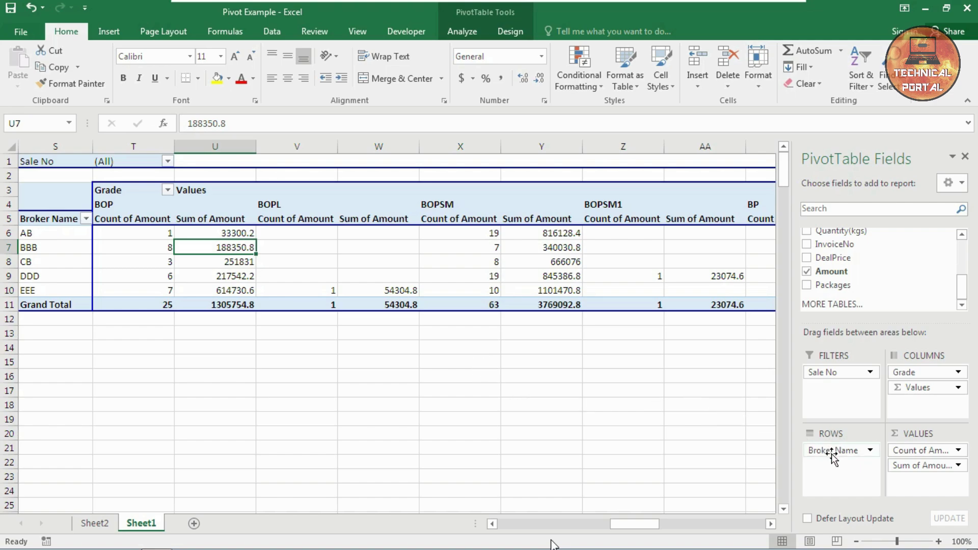
Remove the Broker Name field from the pivot table's rows and add it back
left_click_drag(830, 451, 876, 286)
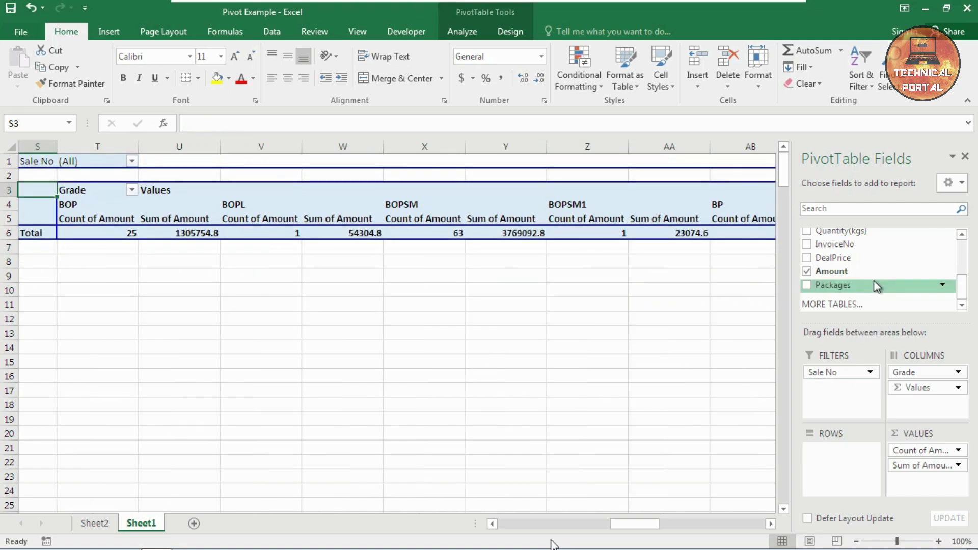
scroll(866, 265, "up", 5)
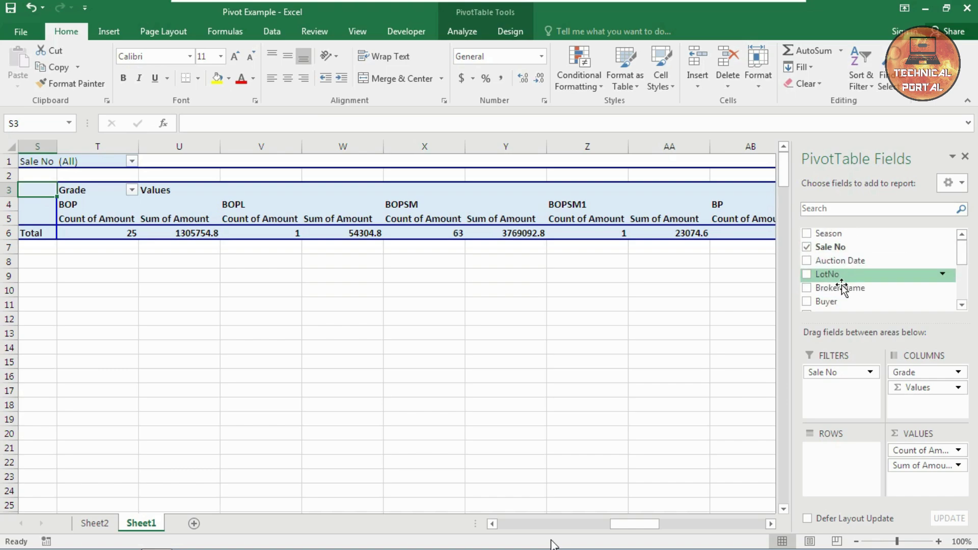
left_click_drag(840, 289, 845, 464)
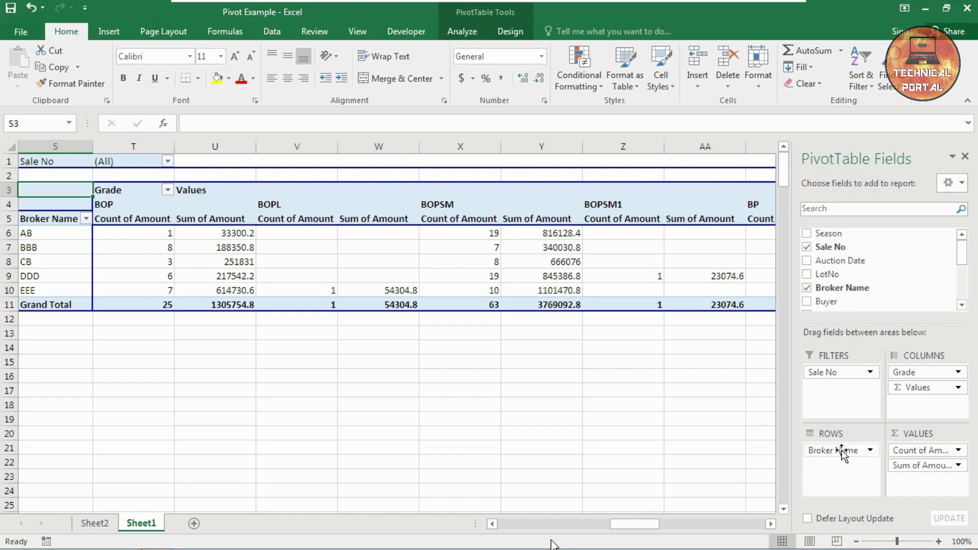
Replace the Broker Name row field with the Buyer field
left_click_drag(841, 451, 863, 239)
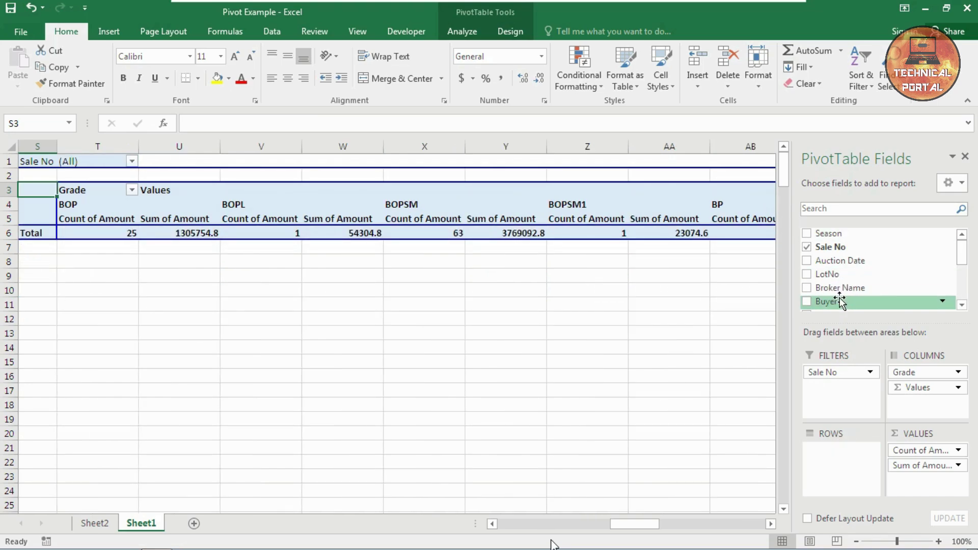
left_click_drag(841, 301, 841, 451)
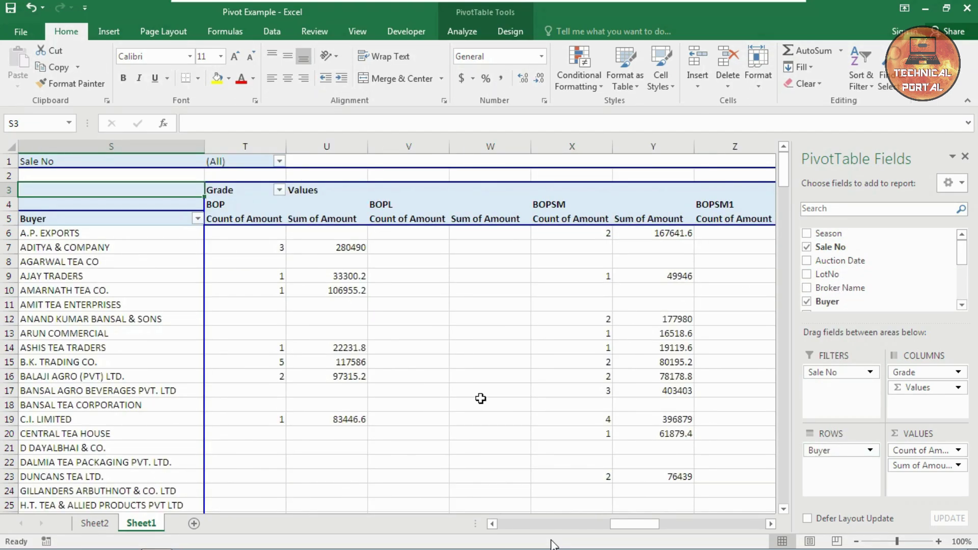
Add the Season field to the pivot table as a second report filter below Sale No
left_click_drag(633, 525, 552, 353)
scroll(552, 354, "down", 6)
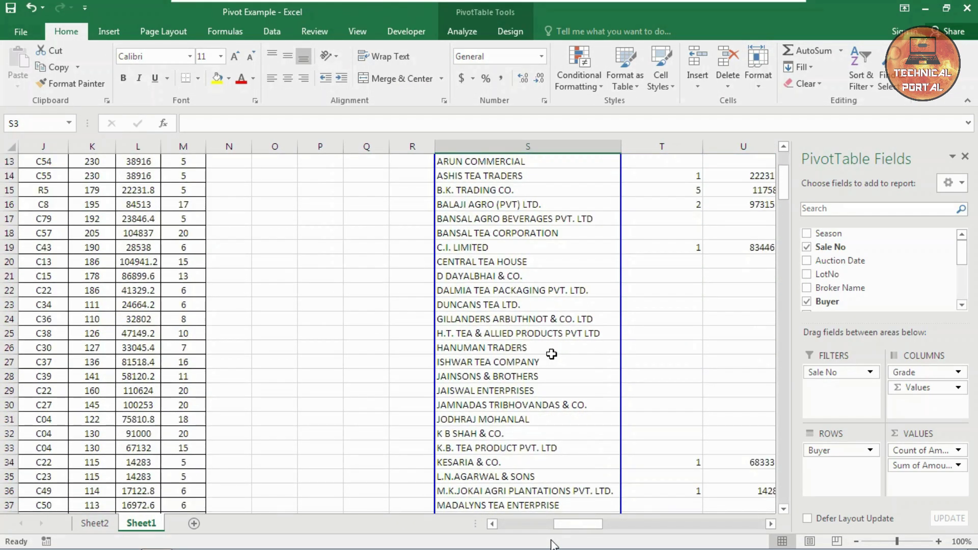
scroll(552, 354, "down", 10)
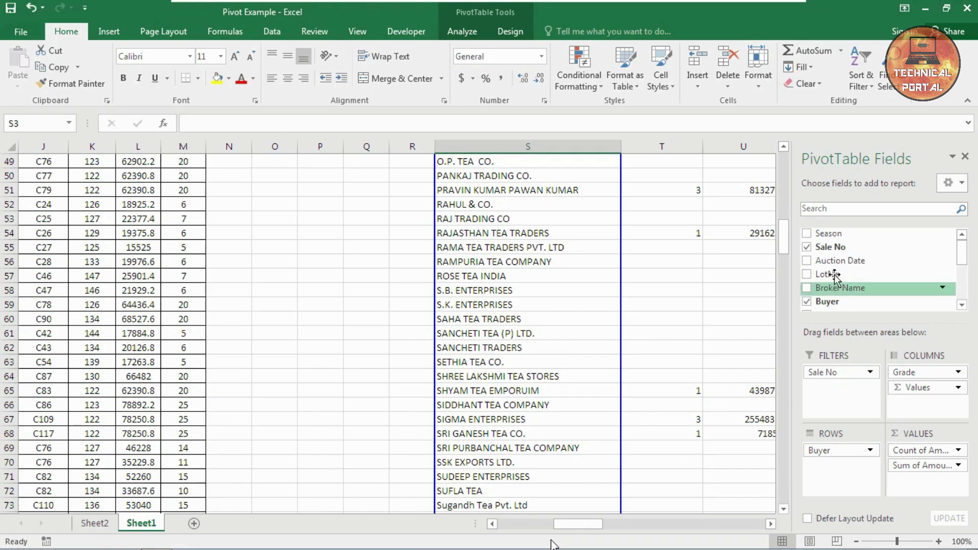
left_click_drag(589, 526, 620, 528)
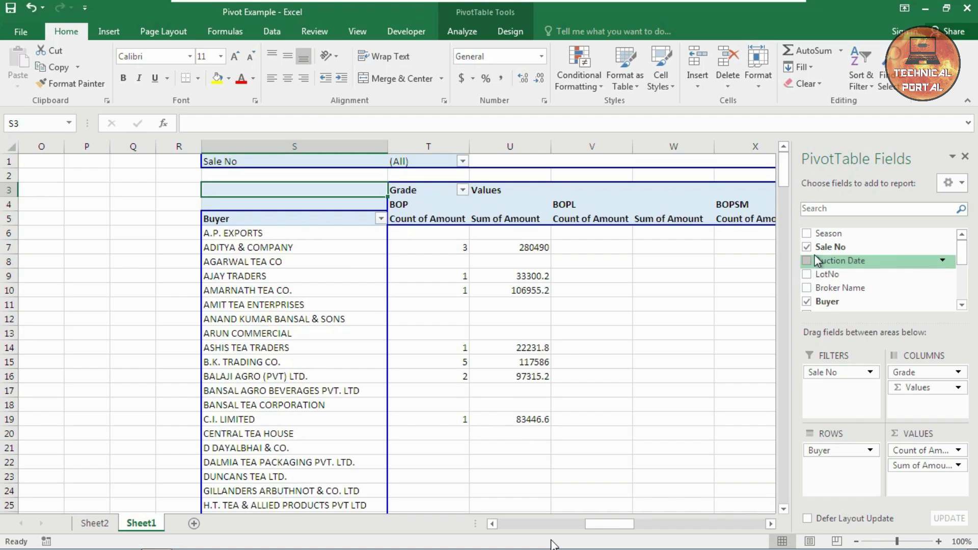
left_click_drag(827, 233, 835, 388)
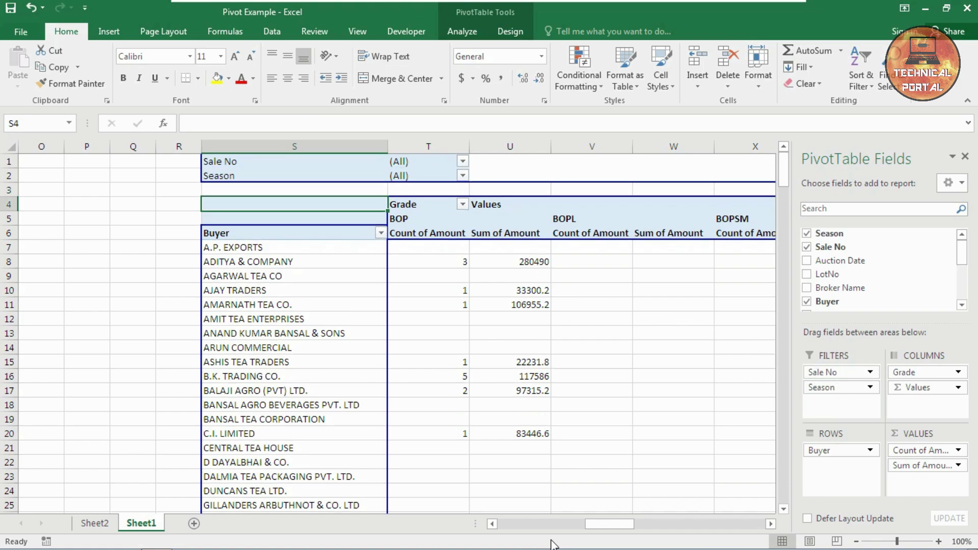
Filter the pivot table to Sale No 14 and Season 2020, and look through the filtered buyer rows
left_click(463, 161)
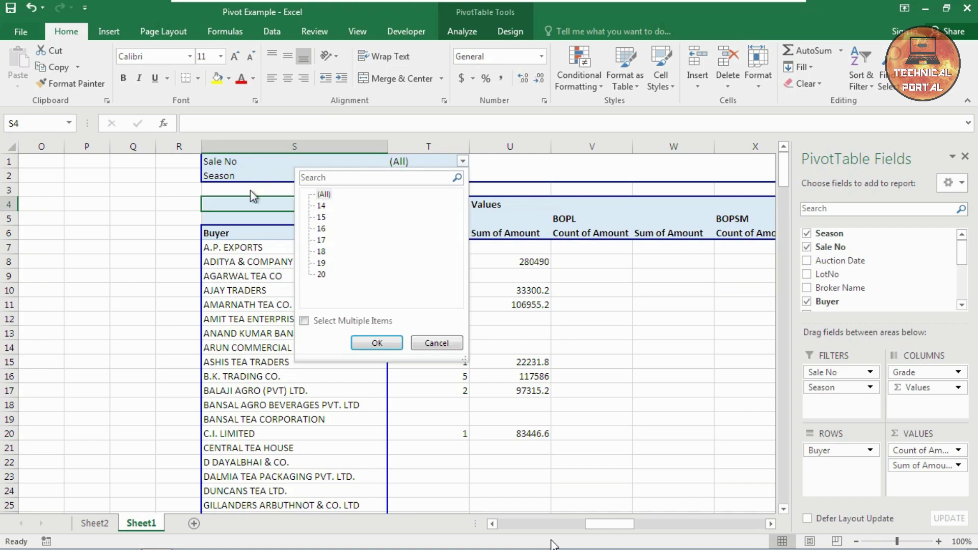
left_click(321, 207)
left_click(377, 343)
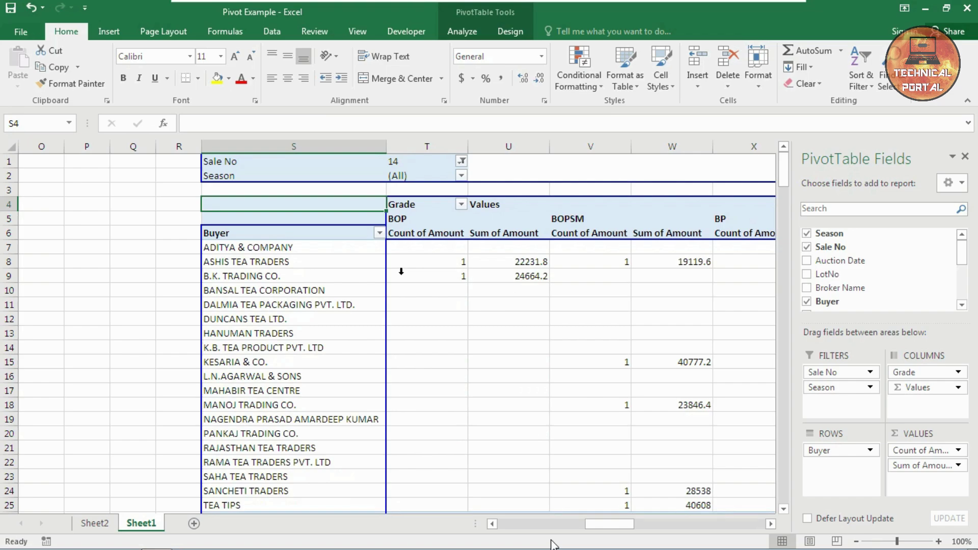
left_click(460, 175)
left_click(324, 219)
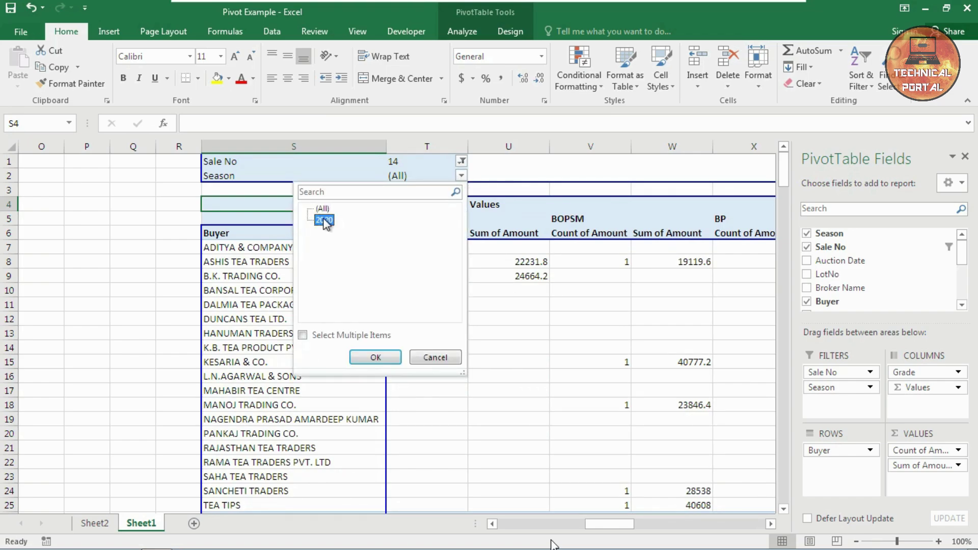
left_click(377, 357)
scroll(447, 356, "down", 7)
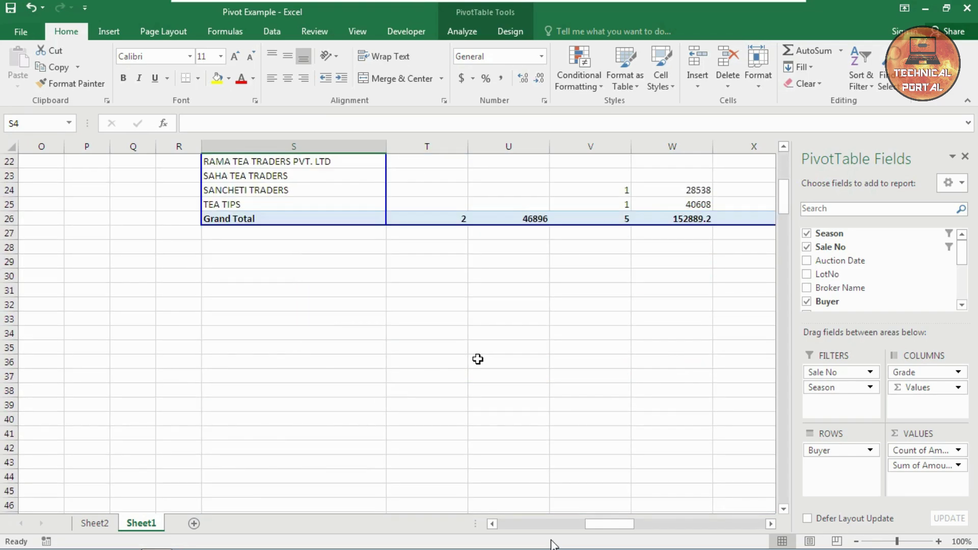
scroll(478, 360, "up", 7)
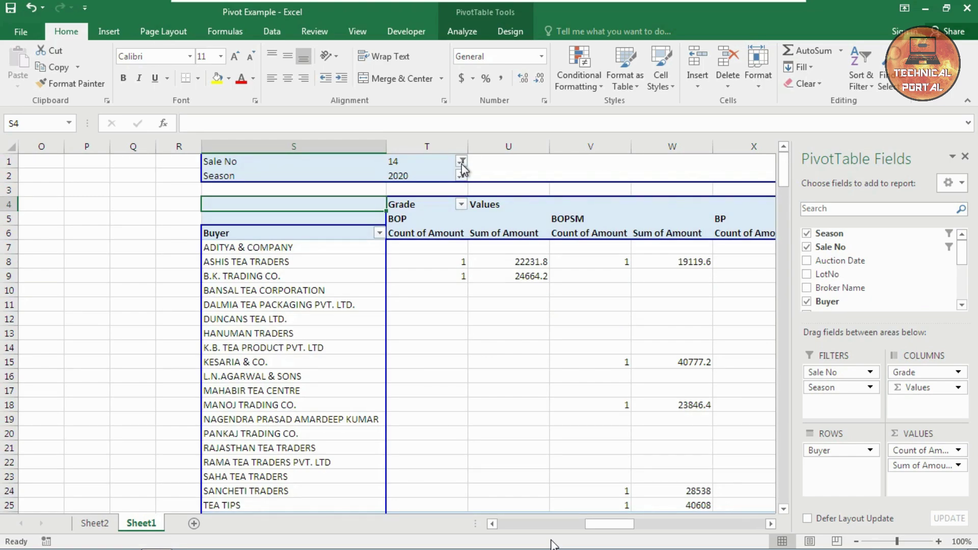
Change the pivot table's Sale No filter to 15
left_click(462, 161)
left_click(320, 217)
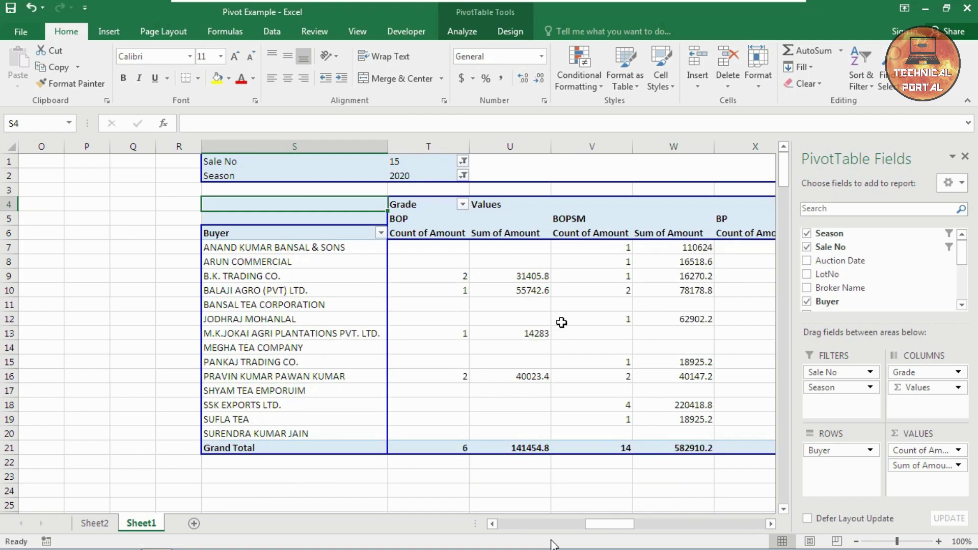
Allow multiple items in the Sale No filter, select 14, 16 and 18 in addition to 15, and review the filtered pivot table
left_click(464, 162)
left_click(464, 162)
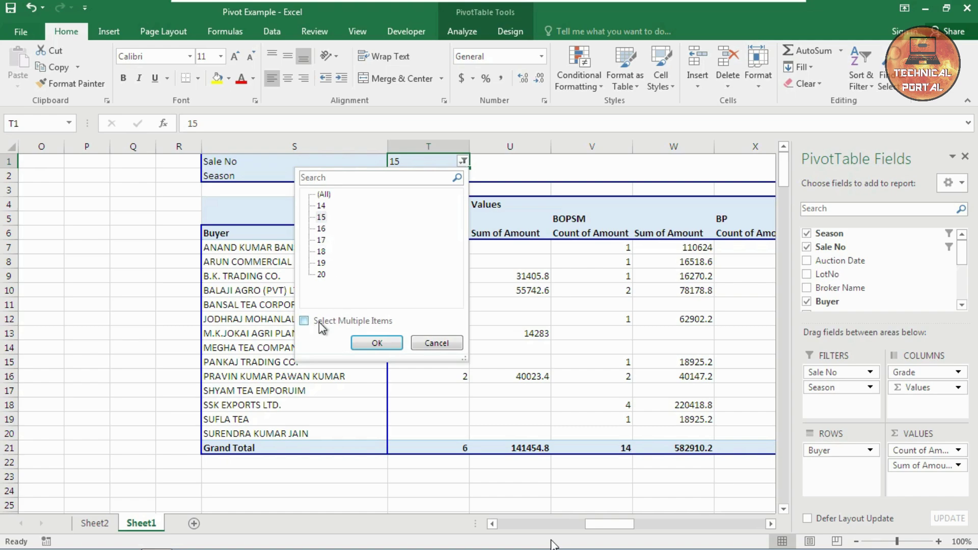
left_click(319, 323)
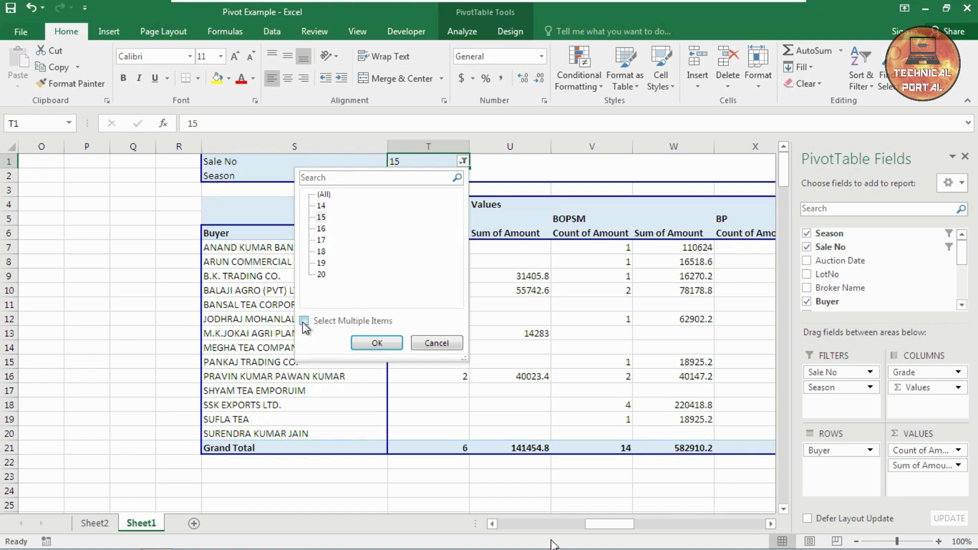
left_click(323, 206)
left_click(323, 229)
left_click(323, 251)
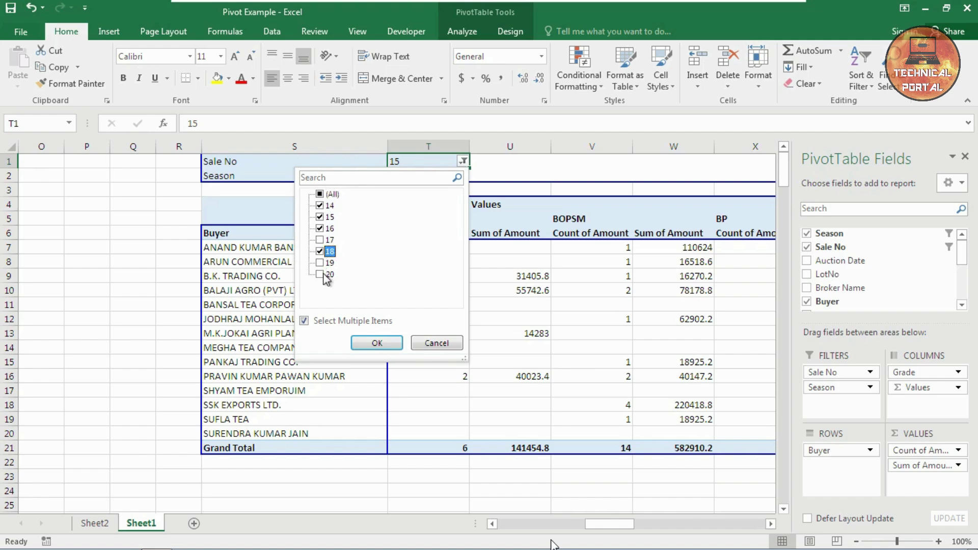
left_click(377, 343)
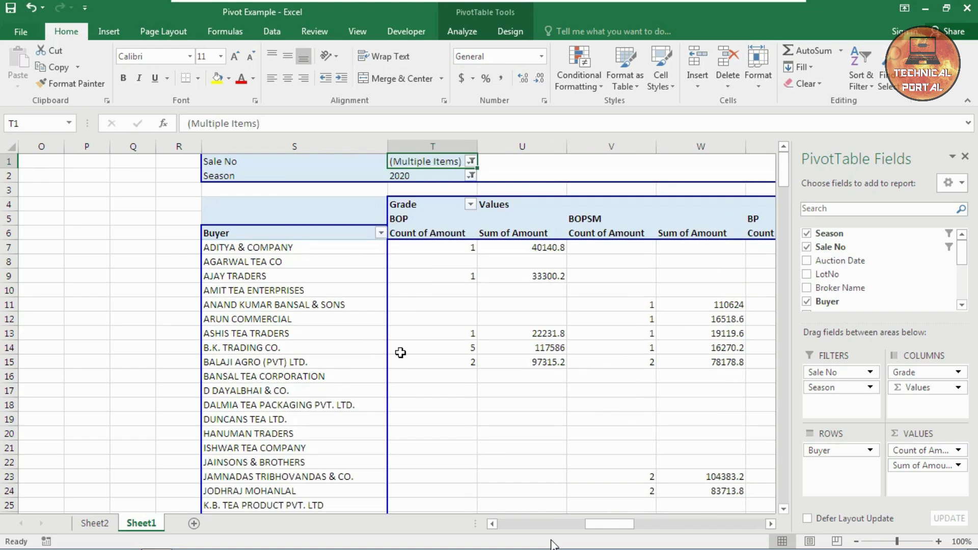
scroll(400, 353, "down", 5)
scroll(401, 386, "up", 5)
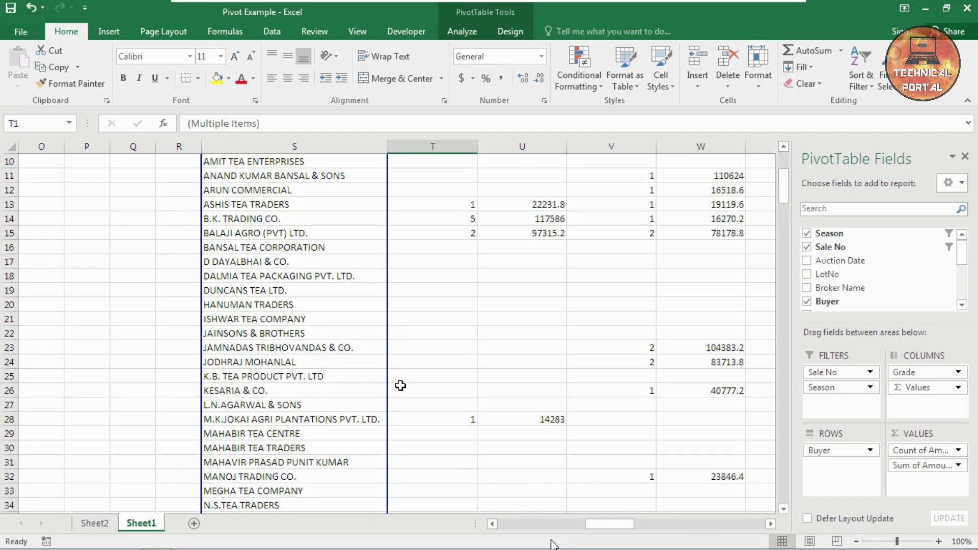
scroll(332, 300, "right", 2)
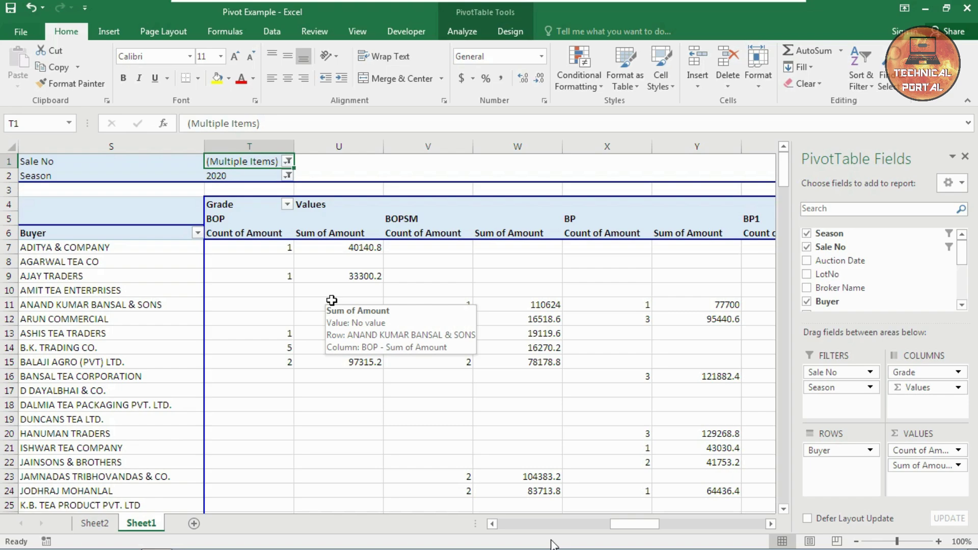
scroll(331, 300, "left", 9)
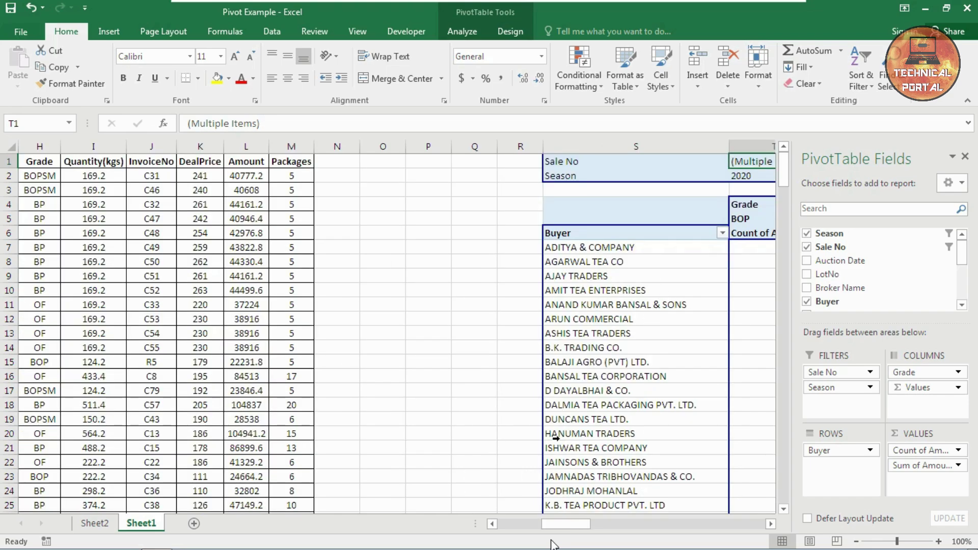